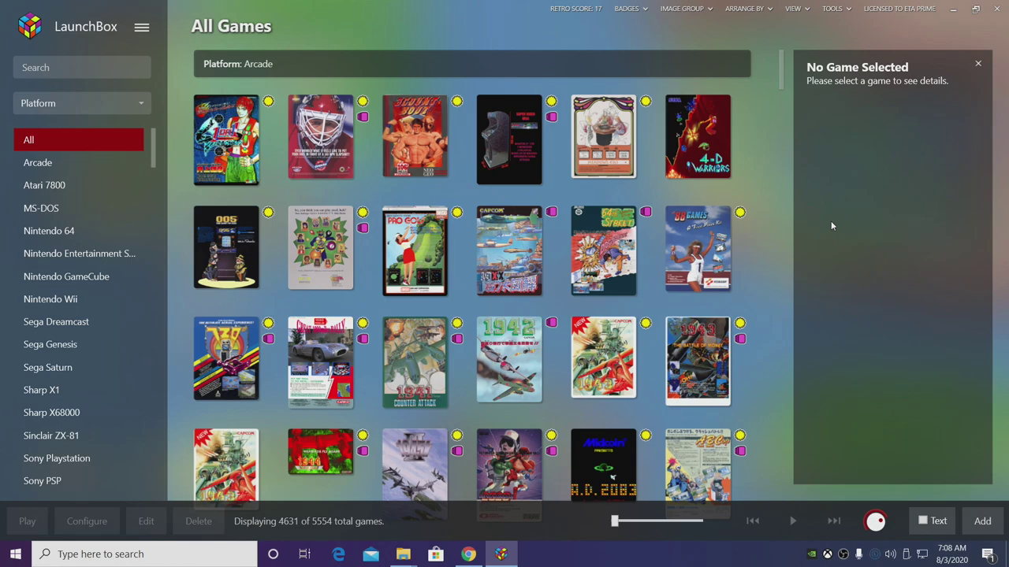
Step: Minimize LaunchBox and look through the game files in the desktop's Nintendo 3DS folder
{"action": "key", "text": "alt+F4"}
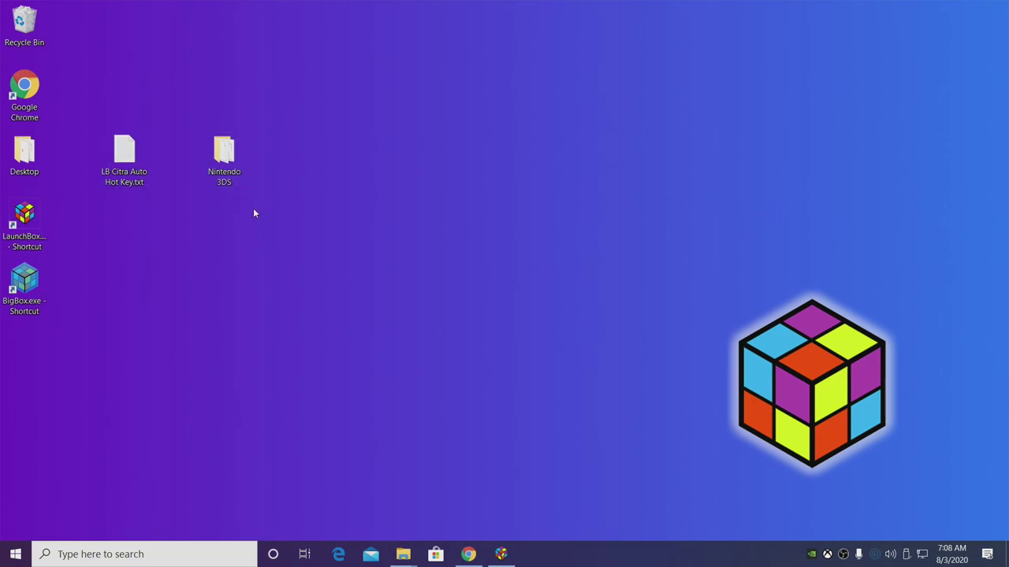
{"action": "double_click", "coordinate": [223, 175]}
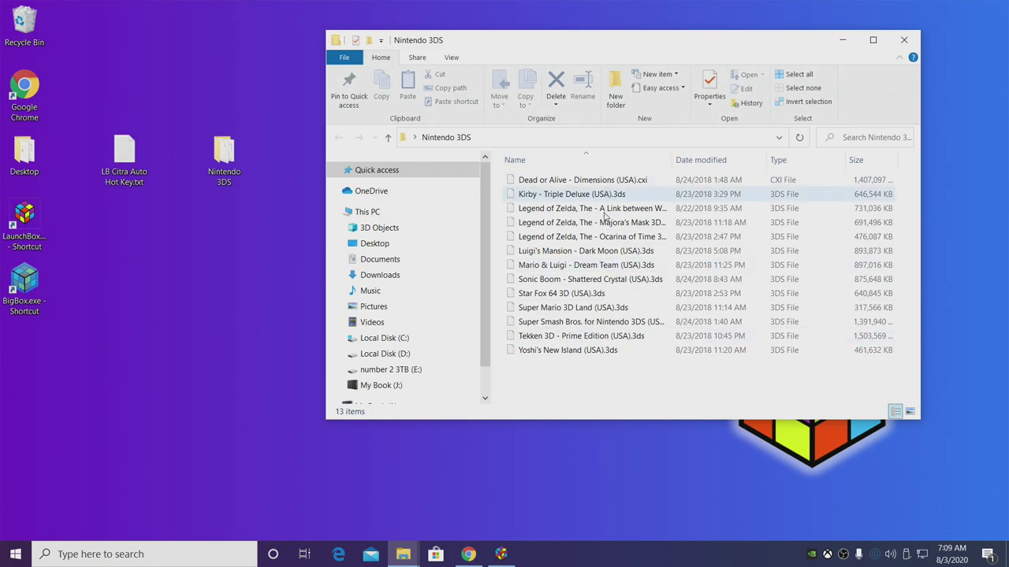
{"action": "left_click", "coordinate": [843, 40]}
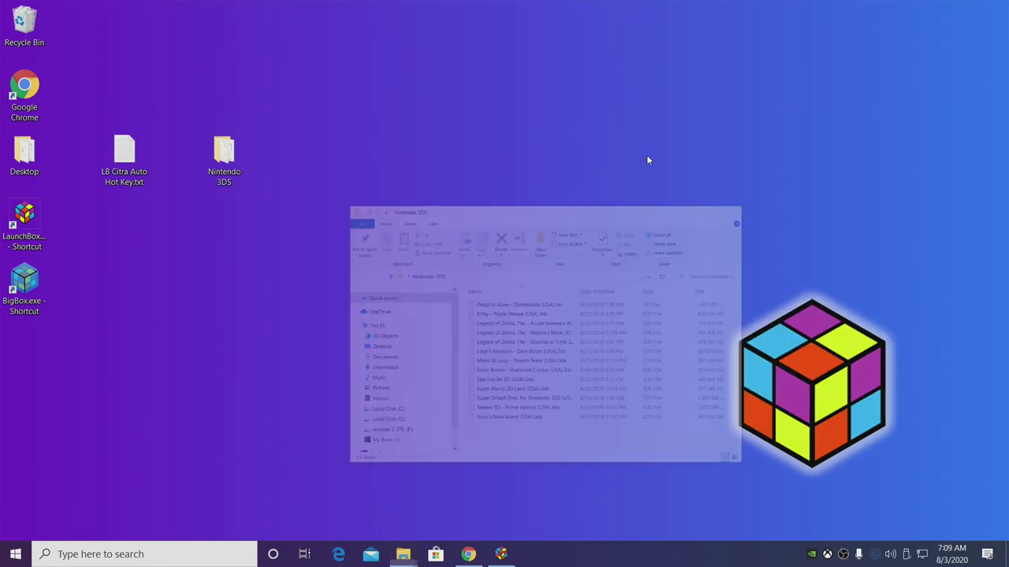
Step: Read through the script in LB Citra Auto Hot Key.txt and close the file
{"action": "double_click", "coordinate": [124, 153]}
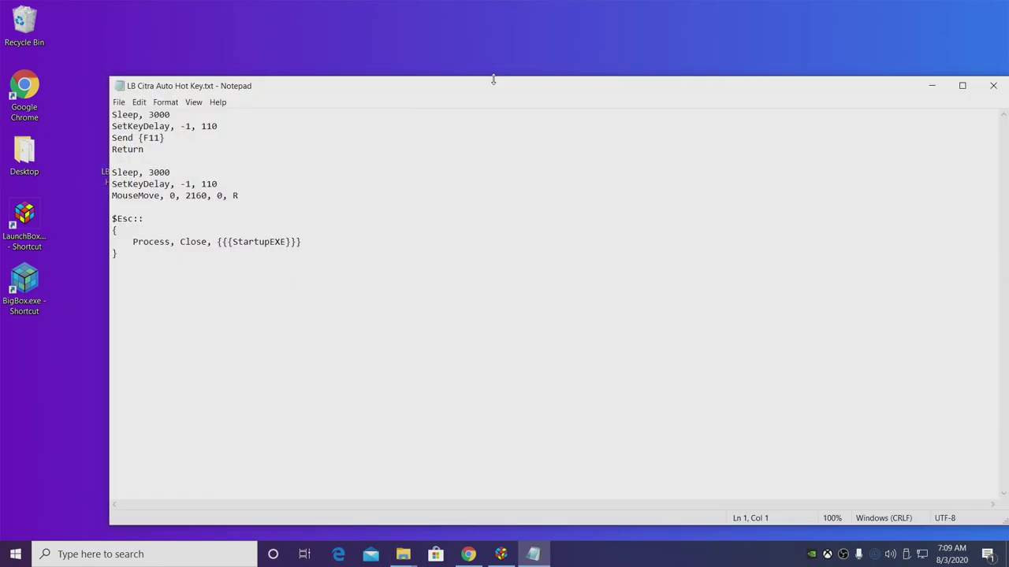
{"action": "left_click_drag", "start_coordinate": [482, 86], "coordinate": [449, 43]}
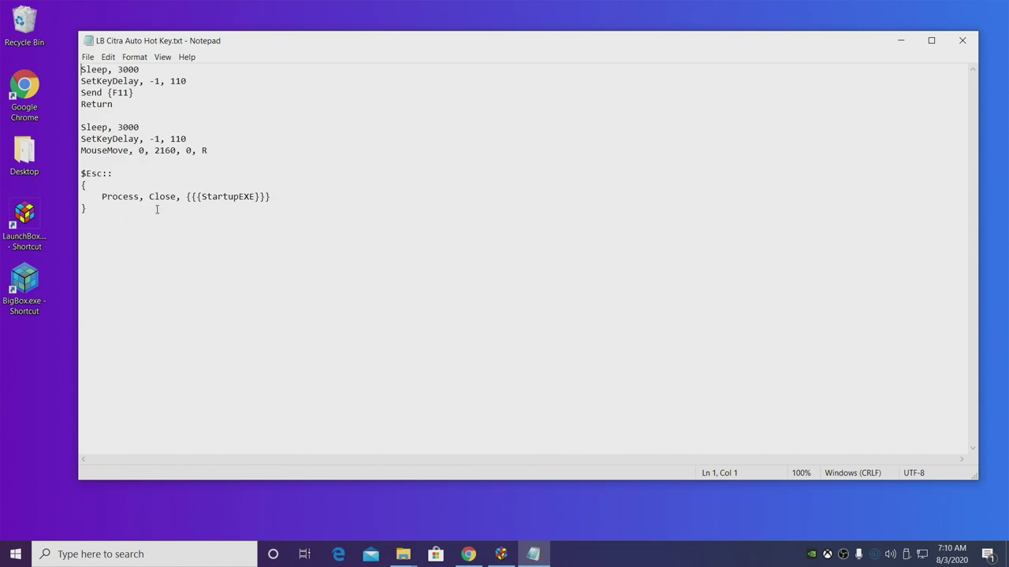
{"action": "left_click", "coordinate": [962, 40]}
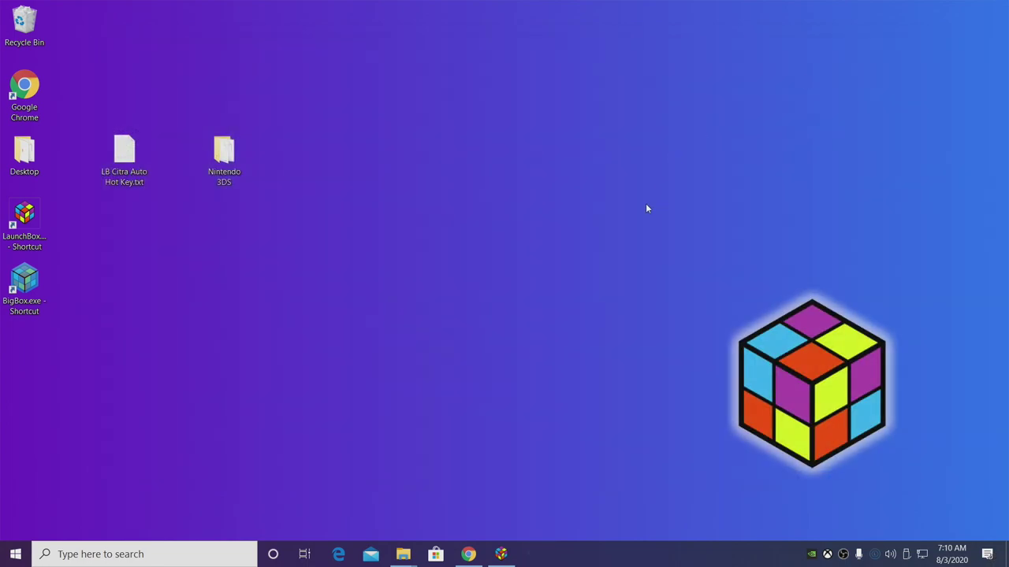
Step: Switch to Chrome and download the Windows version of Citra Nightly Build b94f21e from the manual downloads, then minimize the browser
{"action": "left_click", "coordinate": [467, 556]}
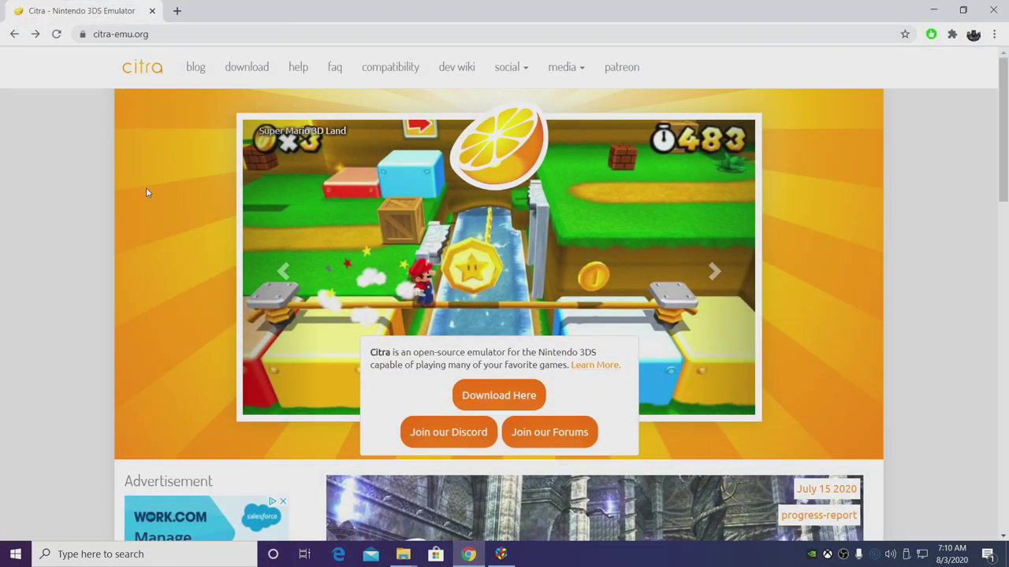
{"action": "left_click", "coordinate": [498, 391]}
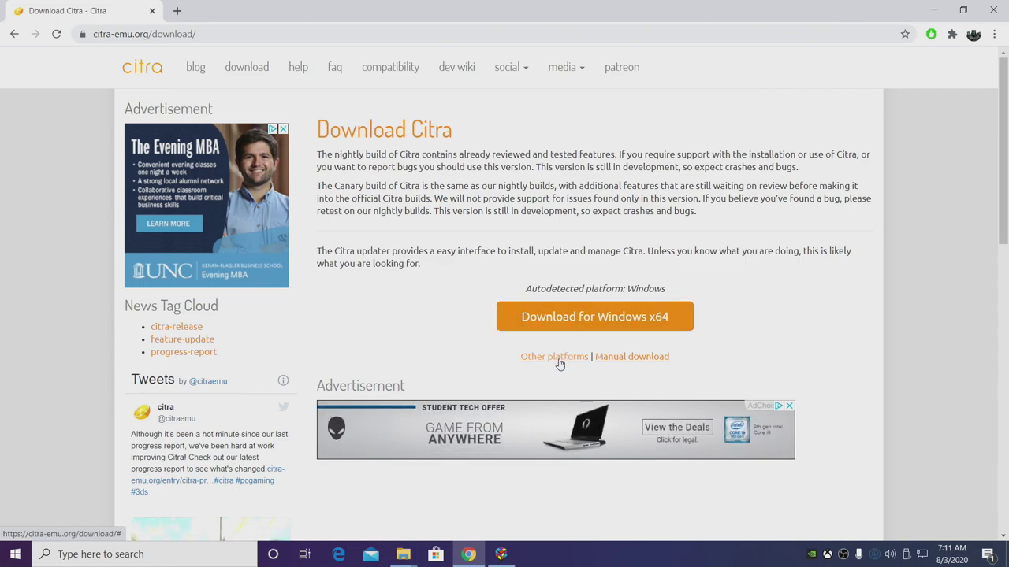
{"action": "left_click", "coordinate": [637, 359]}
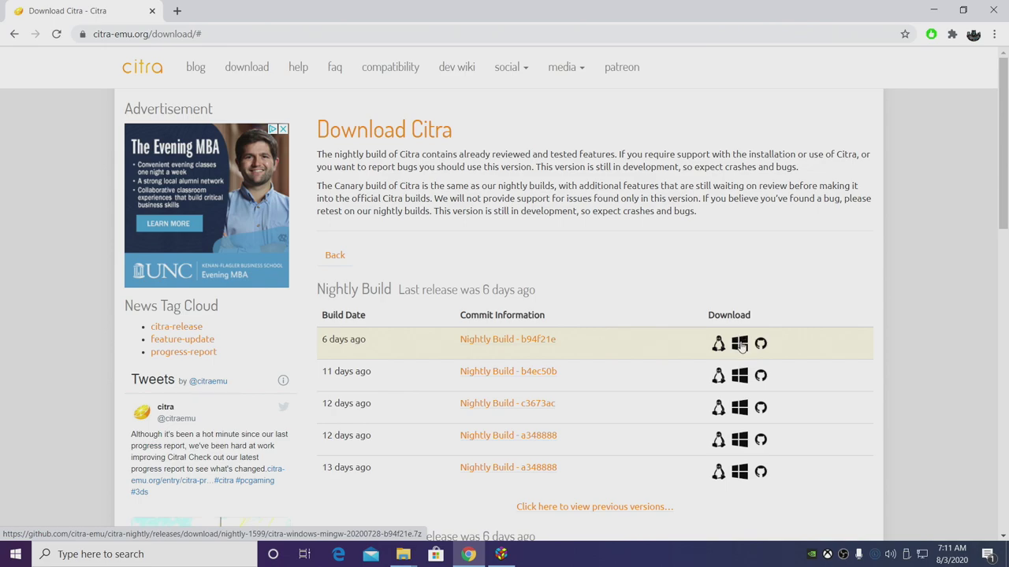
{"action": "left_click", "coordinate": [740, 345]}
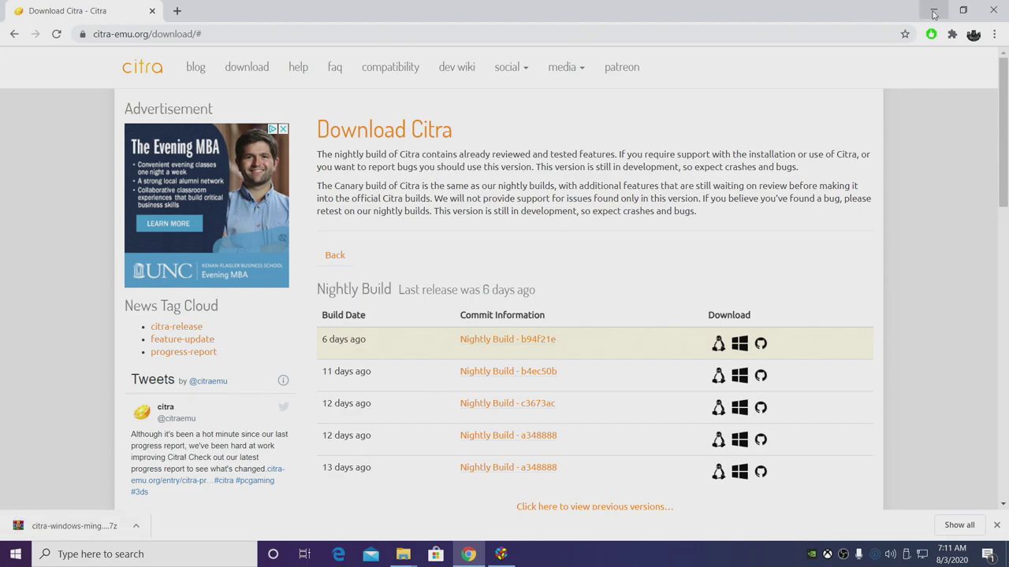
{"action": "left_click", "coordinate": [933, 10]}
Step: Extract citra-windows-mingw-20200728-b94f21e.7z in the Downloads folder into a folder named after the archive
{"action": "mouse_move", "coordinate": [407, 557]}
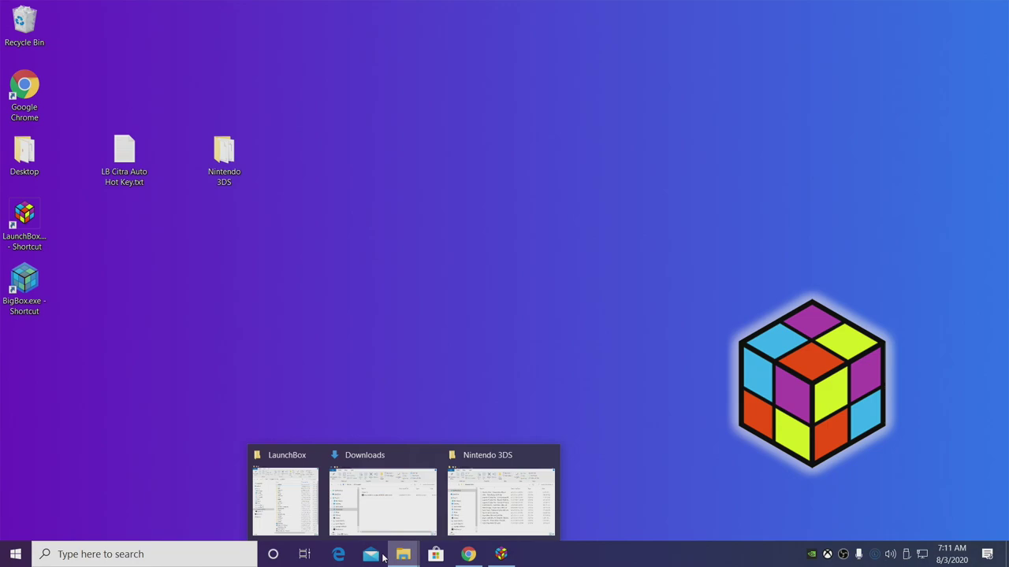
{"action": "left_click", "coordinate": [366, 493]}
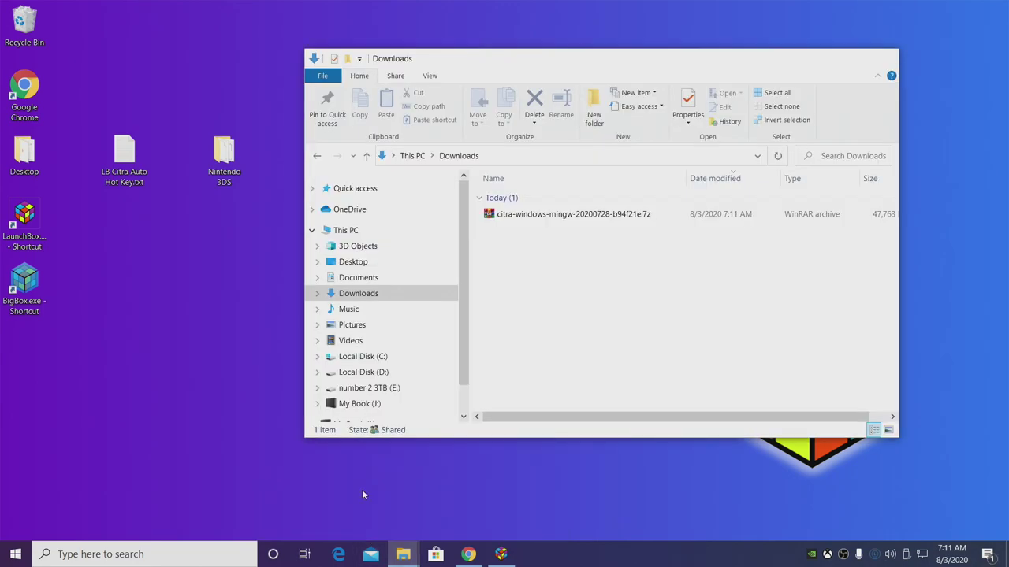
{"action": "right_click", "coordinate": [514, 218]}
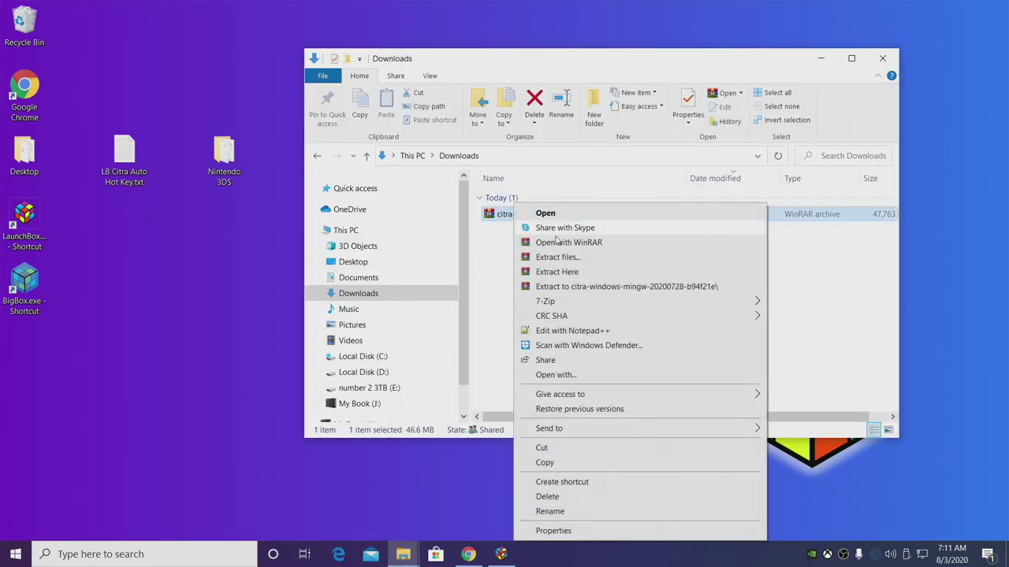
{"action": "left_click", "coordinate": [593, 287]}
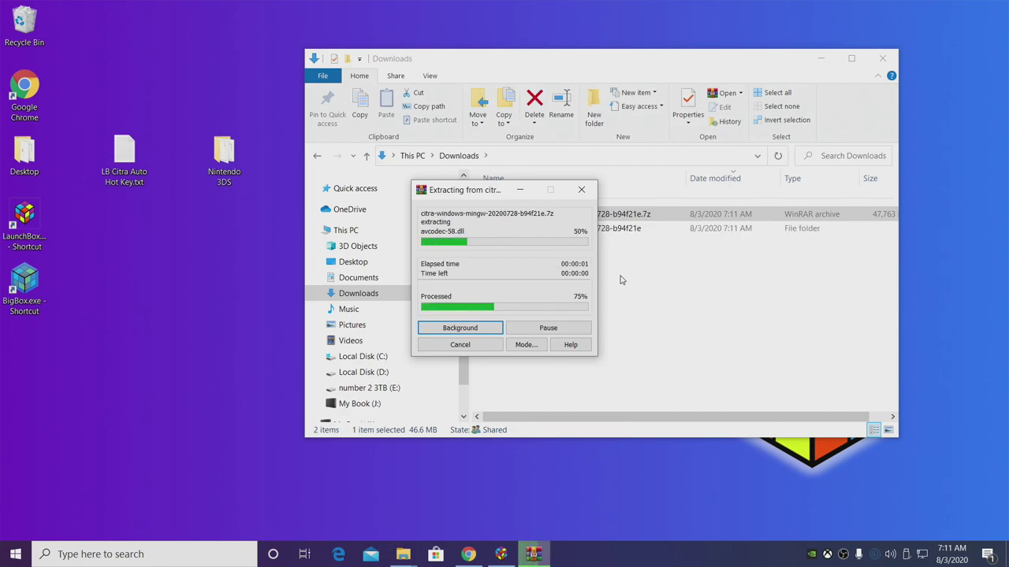
{"action": "left_click", "coordinate": [529, 311]}
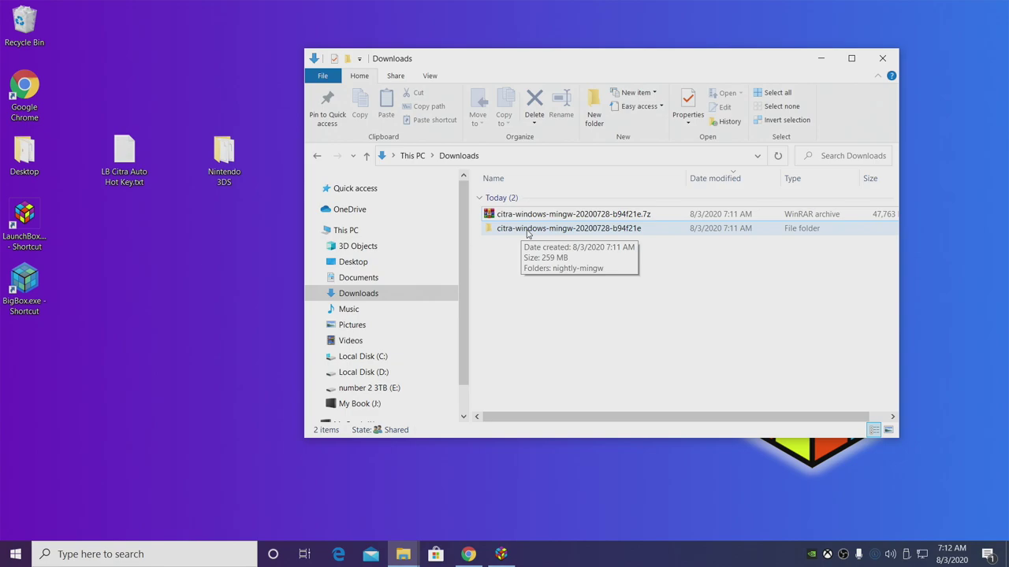
Step: Rename the nightly-mingw folder inside the extracted download to Citra
{"action": "double_click", "coordinate": [523, 230]}
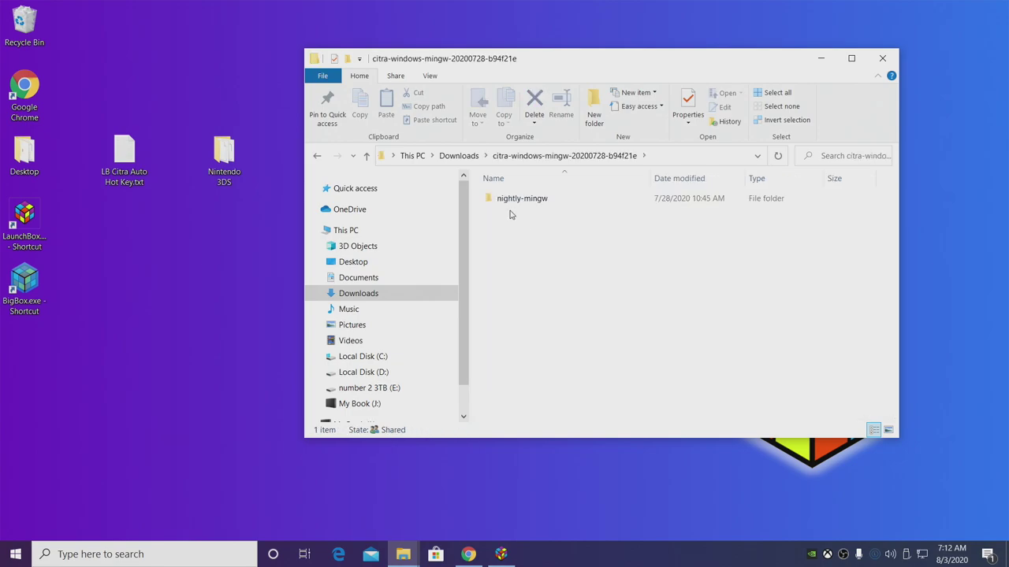
{"action": "right_click", "coordinate": [522, 201]}
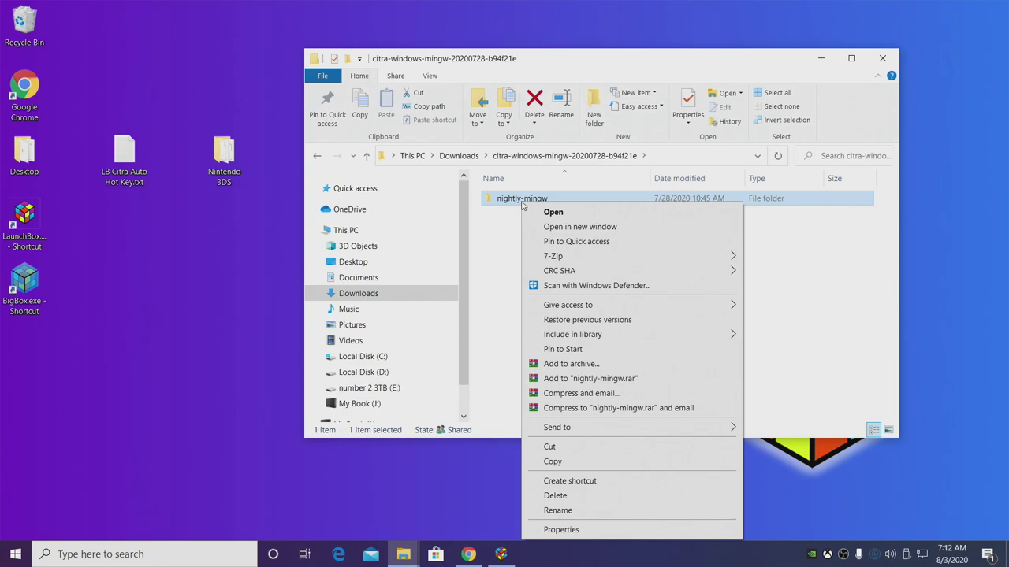
{"action": "left_click", "coordinate": [585, 511]}
{"action": "type", "text": "Ci"}
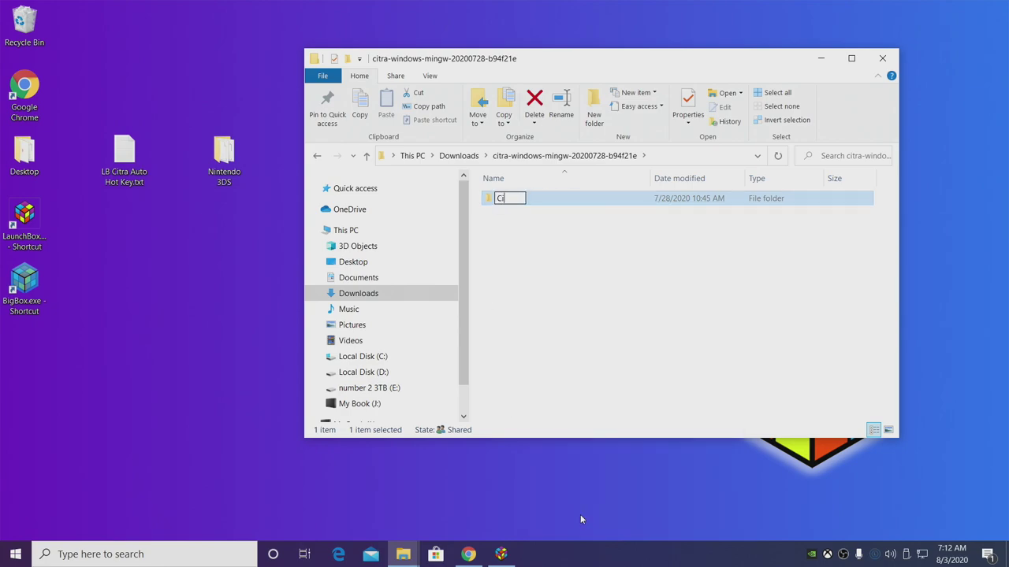
{"action": "type", "text": "tra"}
{"action": "key", "text": "Return"}
Step: Open the renamed Citra folder and look through its program files
{"action": "double_click", "coordinate": [516, 201]}
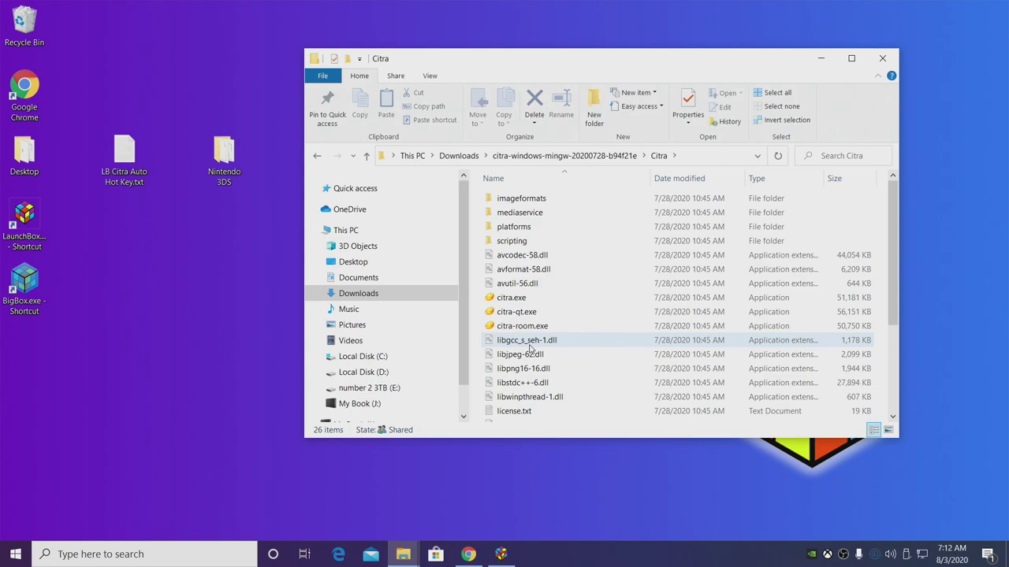
{"action": "scroll", "coordinate": [543, 367], "scroll_direction": "down", "scroll_amount": 3}
{"action": "scroll", "coordinate": [563, 387], "scroll_direction": "up", "scroll_amount": 3}
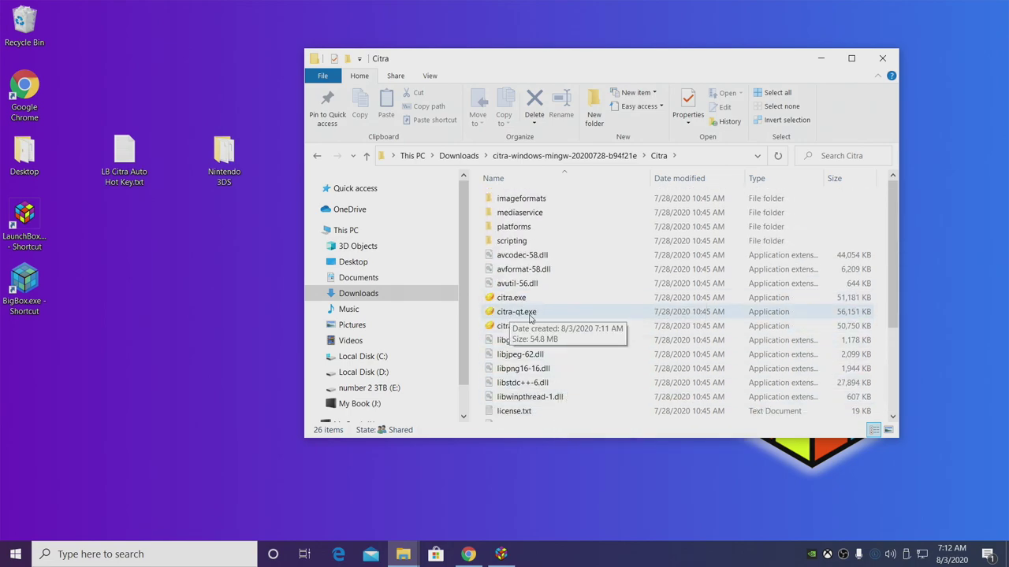
Step: Arrange the Citra and LaunchBox folder windows side by side and open LaunchBox's Emulators folder
{"action": "left_click_drag", "start_coordinate": [594, 61], "coordinate": [3, 150]}
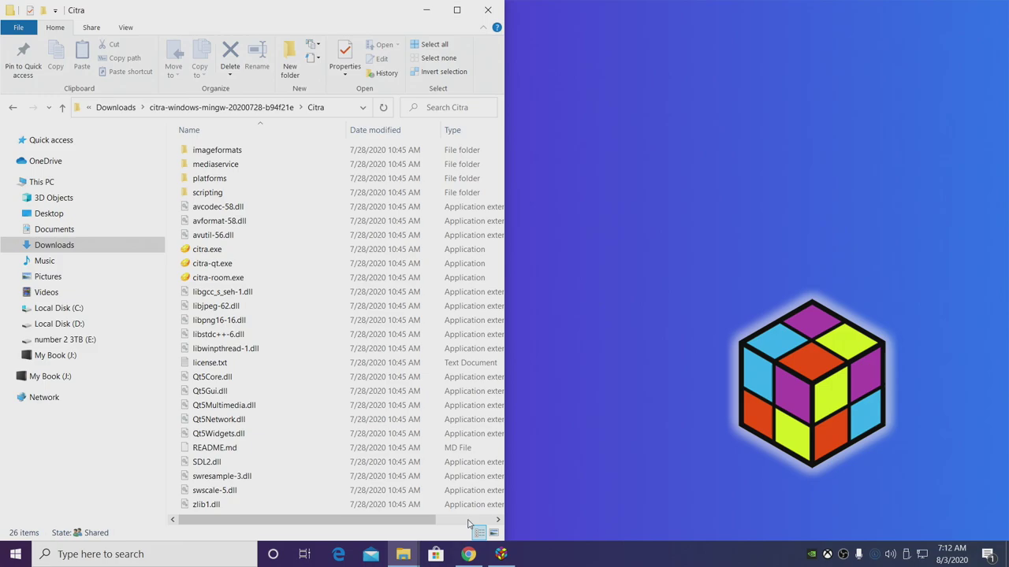
{"action": "mouse_move", "coordinate": [400, 547]}
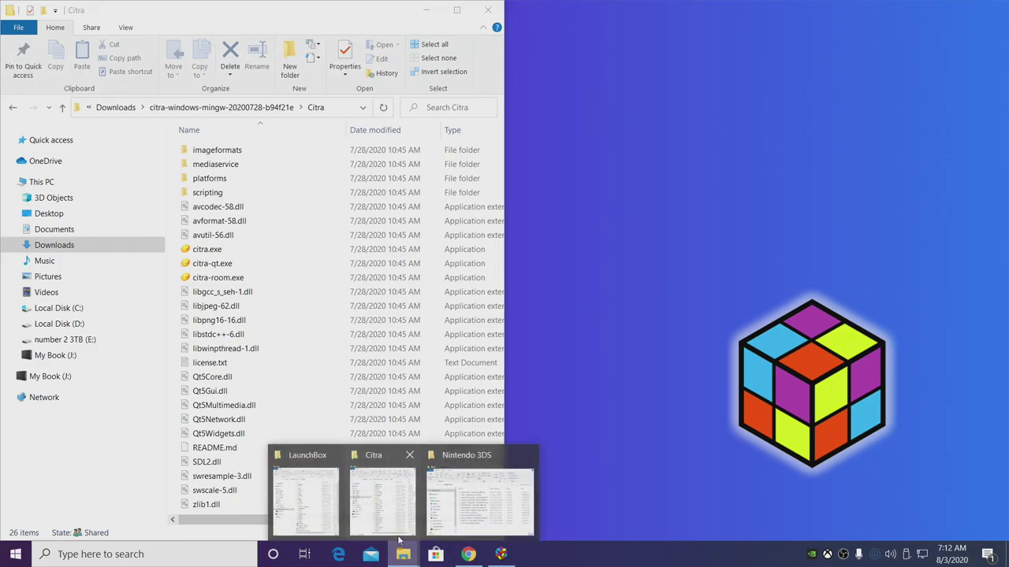
{"action": "left_click", "coordinate": [304, 494]}
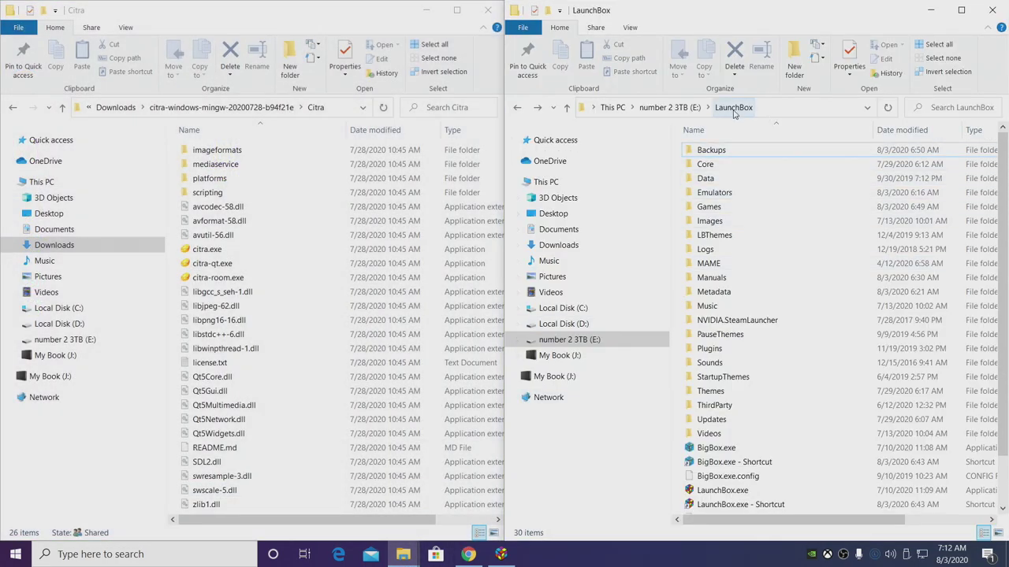
{"action": "left_click", "coordinate": [723, 199]}
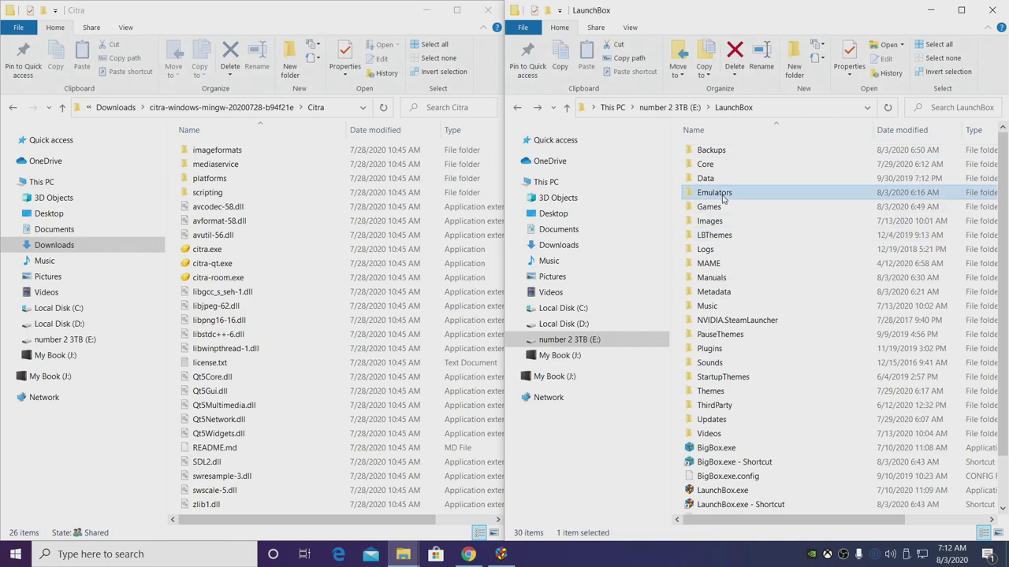
{"action": "double_click", "coordinate": [723, 197]}
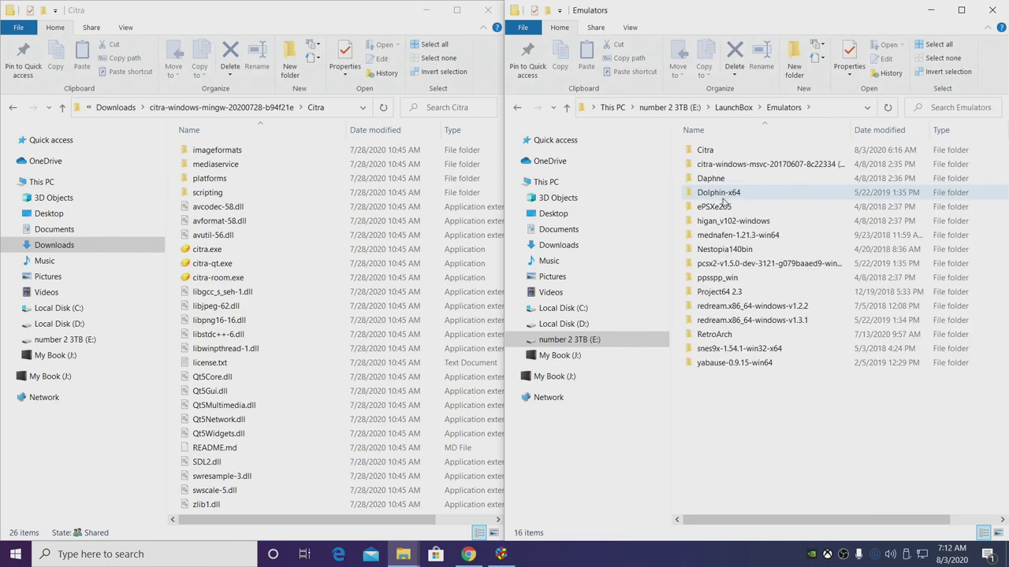
Step: Try to copy the downloaded Citra folder into LaunchBox's Emulators folder, and close the download's folder window
{"action": "left_click", "coordinate": [12, 108]}
{"action": "left_click_drag", "start_coordinate": [203, 154], "coordinate": [803, 445]}
{"action": "left_click", "coordinate": [398, 236]}
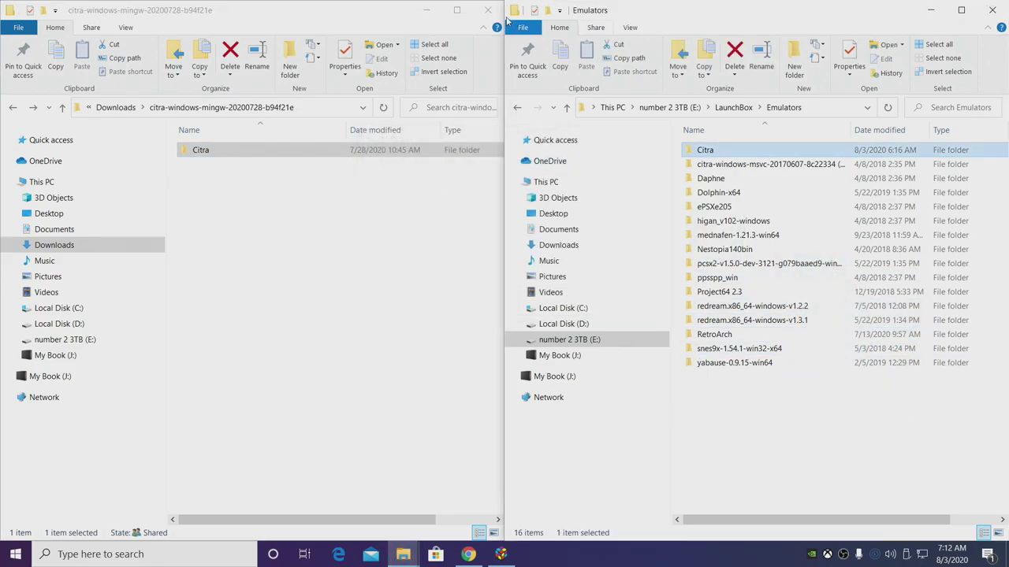
{"action": "left_click", "coordinate": [488, 10]}
{"action": "left_click", "coordinate": [799, 377]}
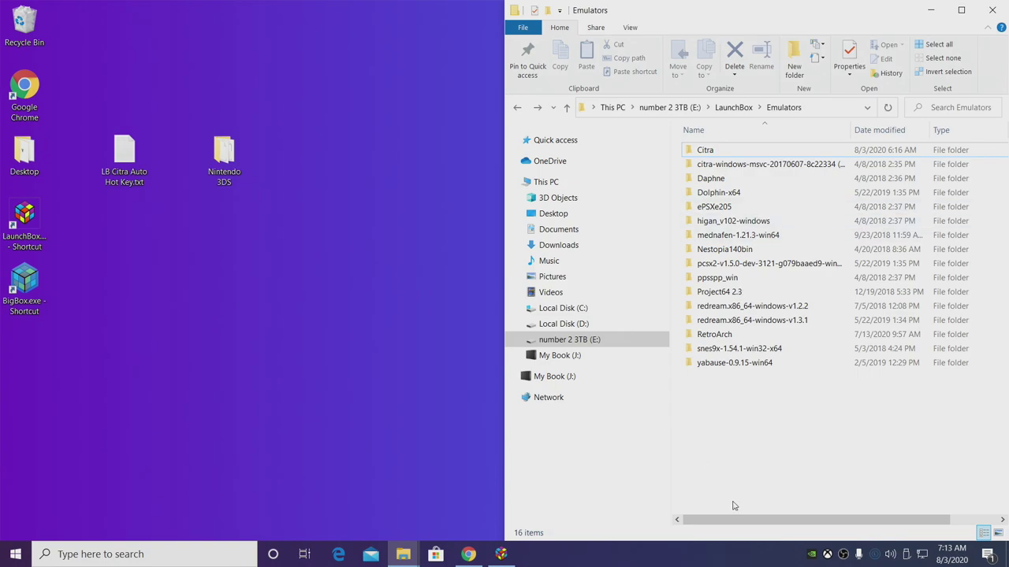
Step: Switch to LaunchBox and start a new entry named Citra in the emulator manager
{"action": "left_click", "coordinate": [500, 555]}
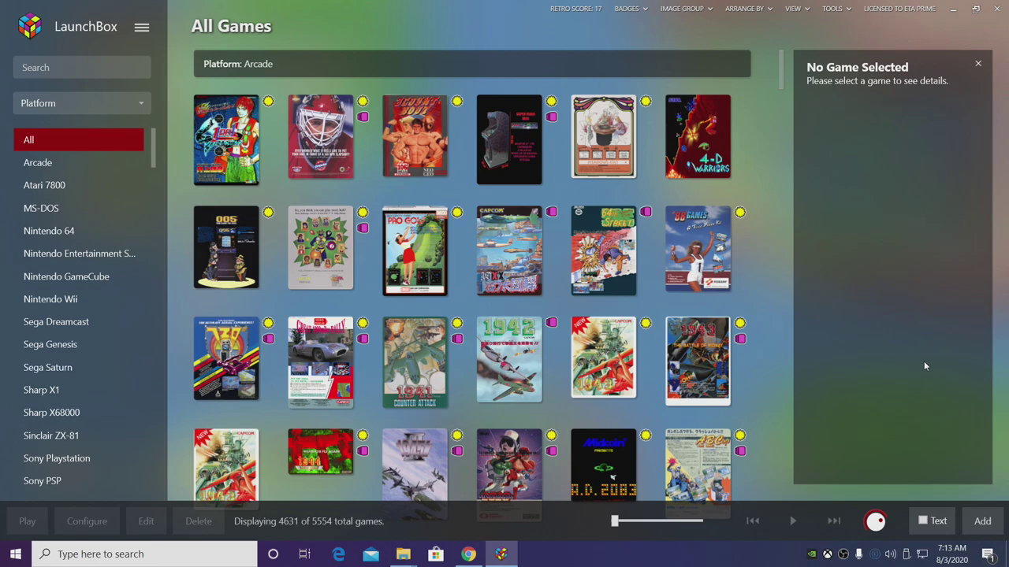
{"action": "left_click", "coordinate": [142, 30]}
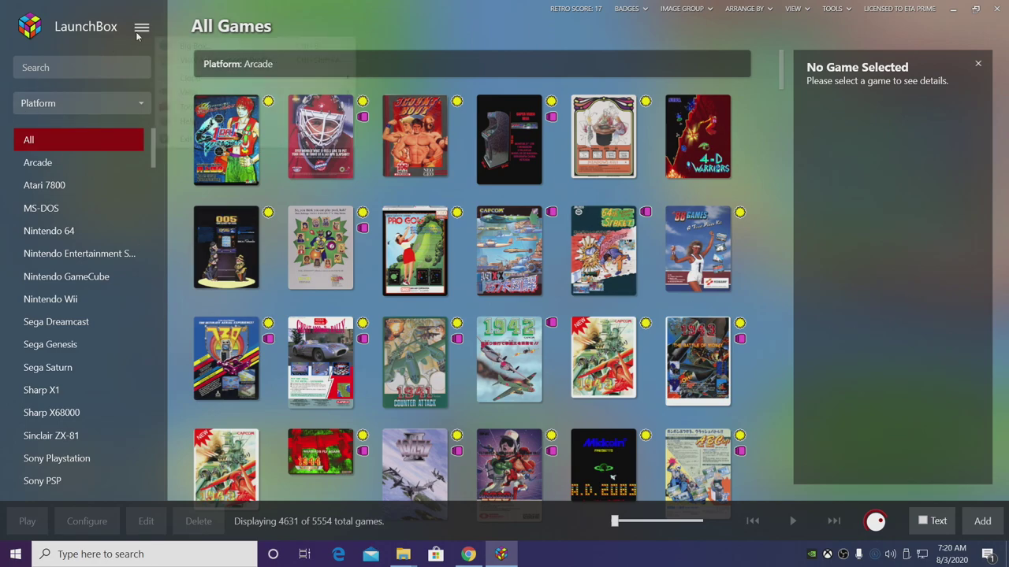
{"action": "mouse_move", "coordinate": [257, 110]}
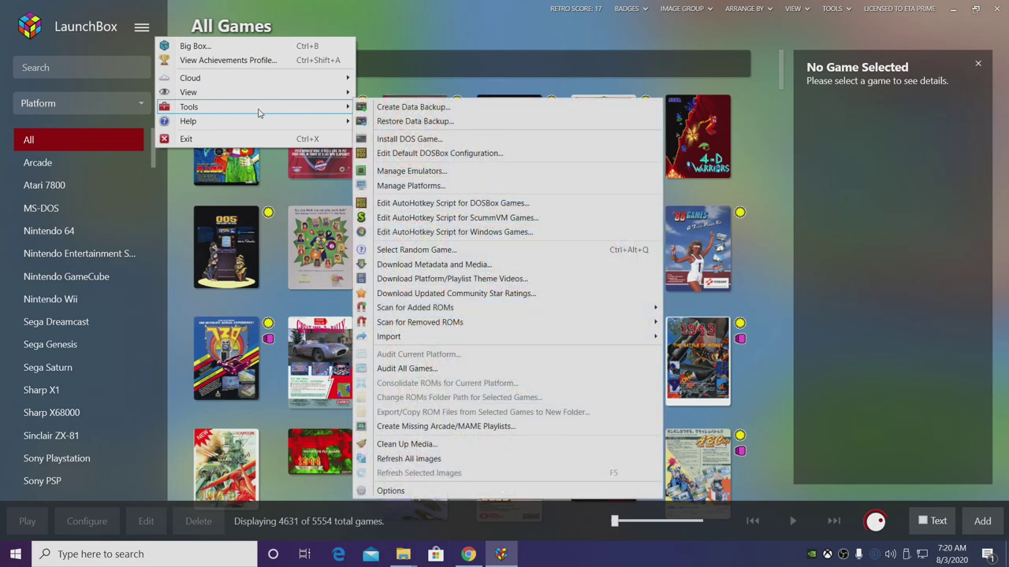
{"action": "left_click", "coordinate": [430, 174]}
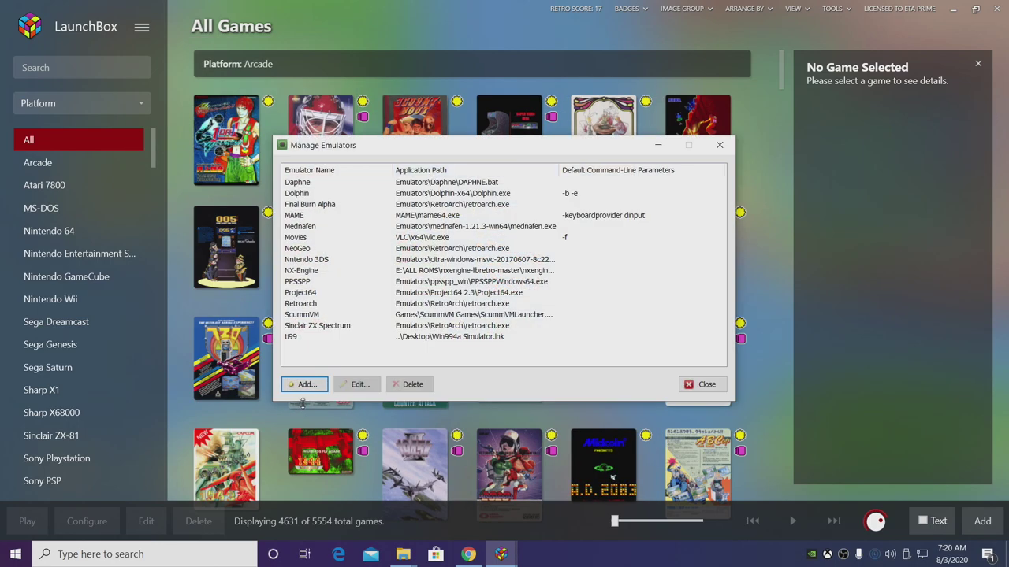
{"action": "left_click", "coordinate": [304, 386]}
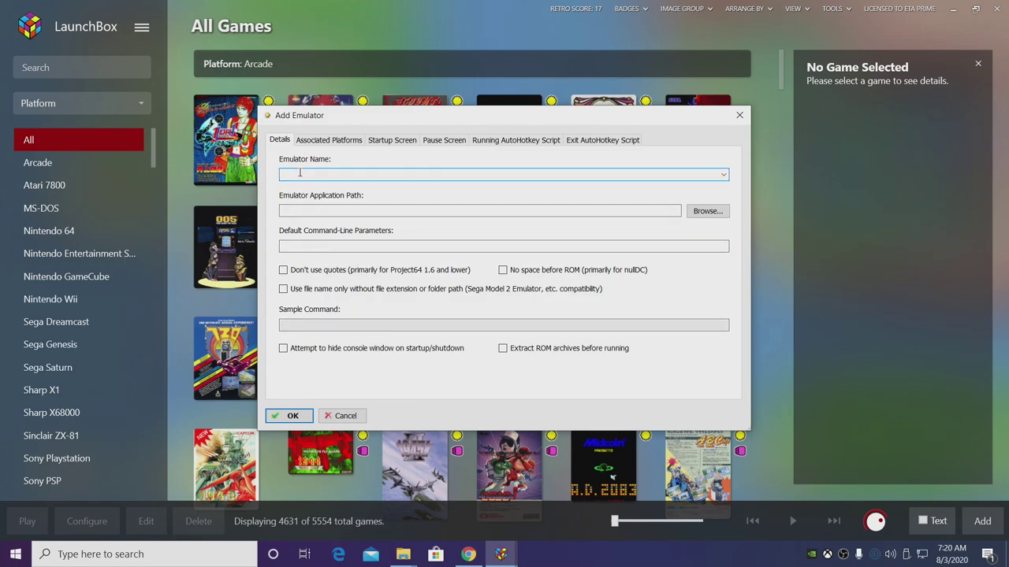
{"action": "type", "text": "C"}
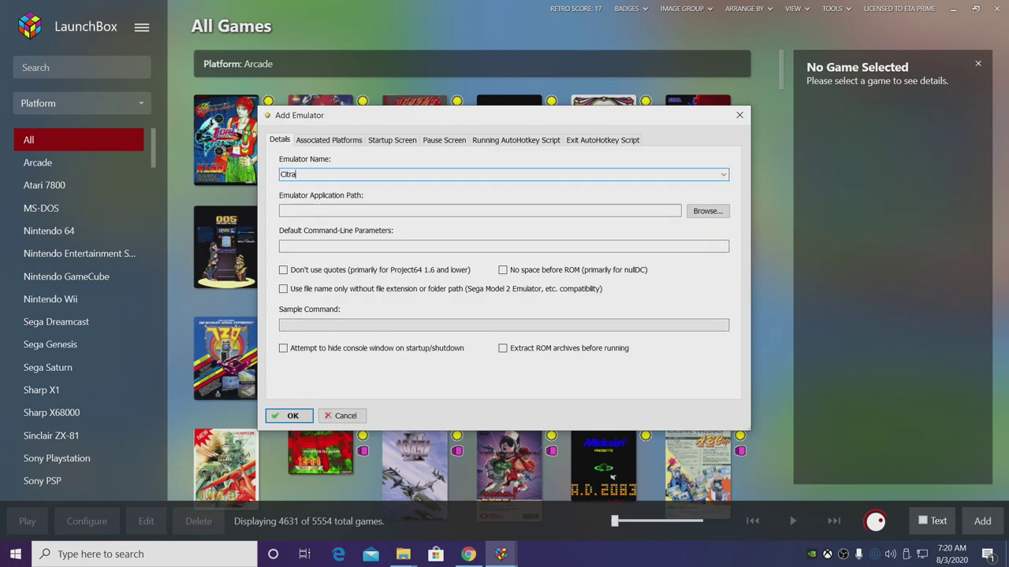
{"action": "type", "text": "itra"}
Step: Set Citra's application path to citra-qt.exe in the Citra folder inside LaunchBox's Emulators folder
{"action": "key", "text": "Tab"}
{"action": "key", "text": "Tab"}
{"action": "key", "text": "Return"}
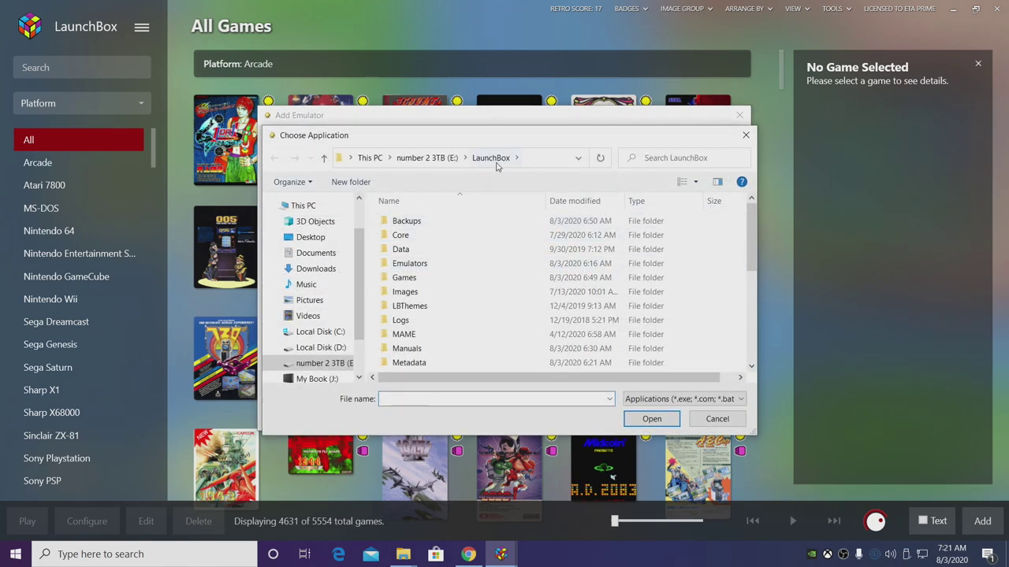
{"action": "double_click", "coordinate": [412, 263]}
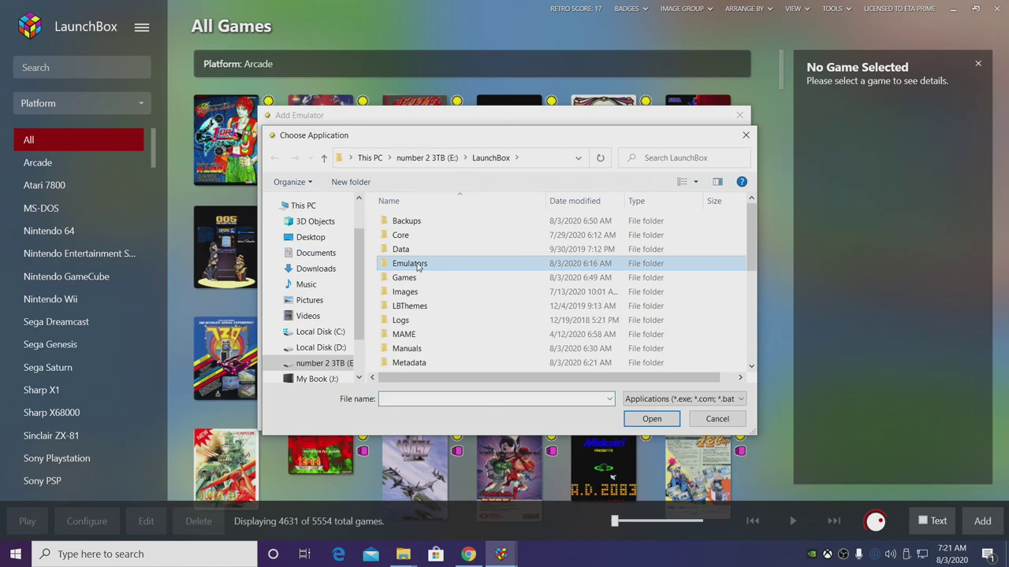
{"action": "double_click", "coordinate": [412, 223]}
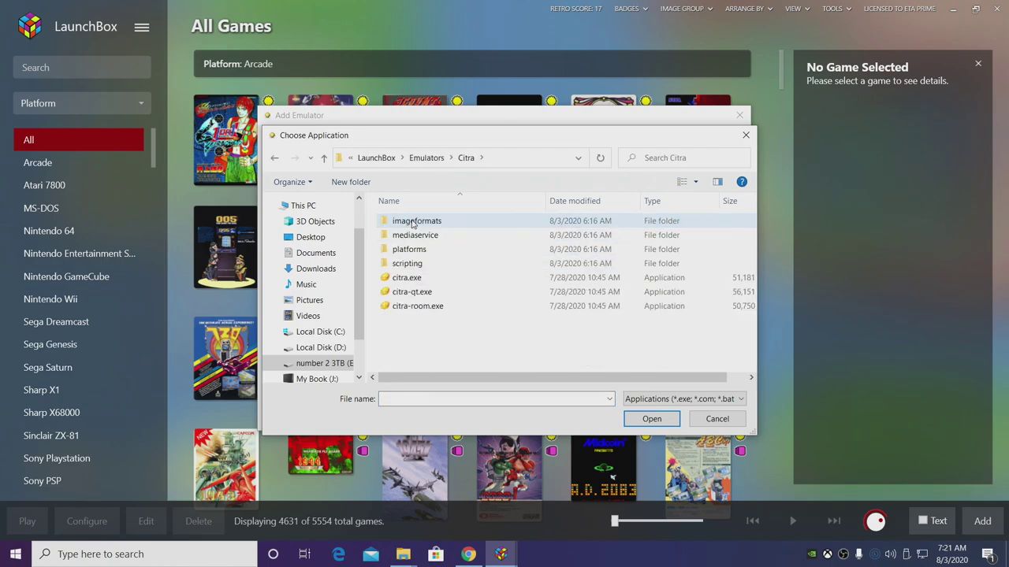
{"action": "double_click", "coordinate": [441, 293]}
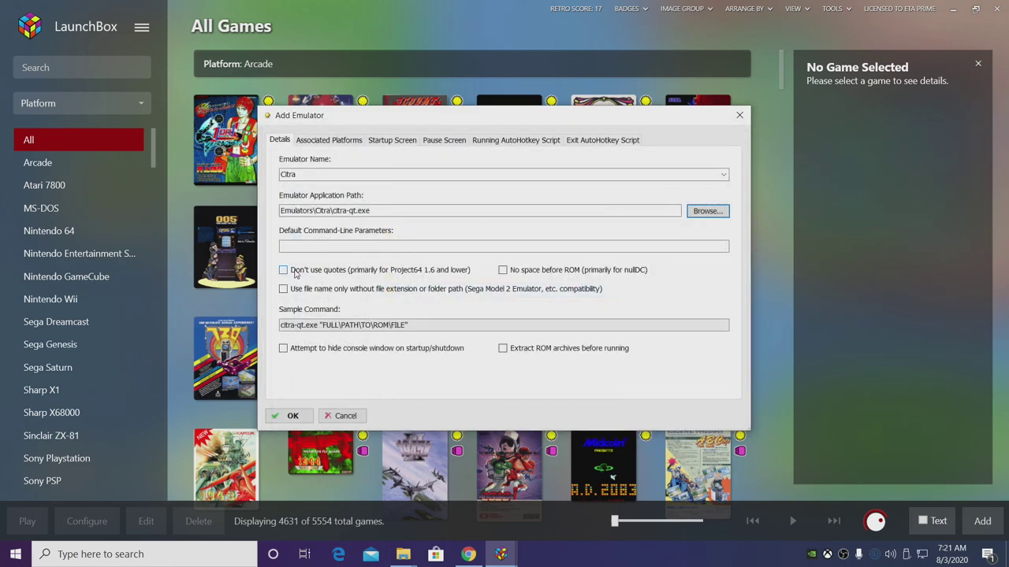
Step: Associate Citra with the Nintendo 3DS platform and make it that platform's default emulator
{"action": "left_click", "coordinate": [339, 142]}
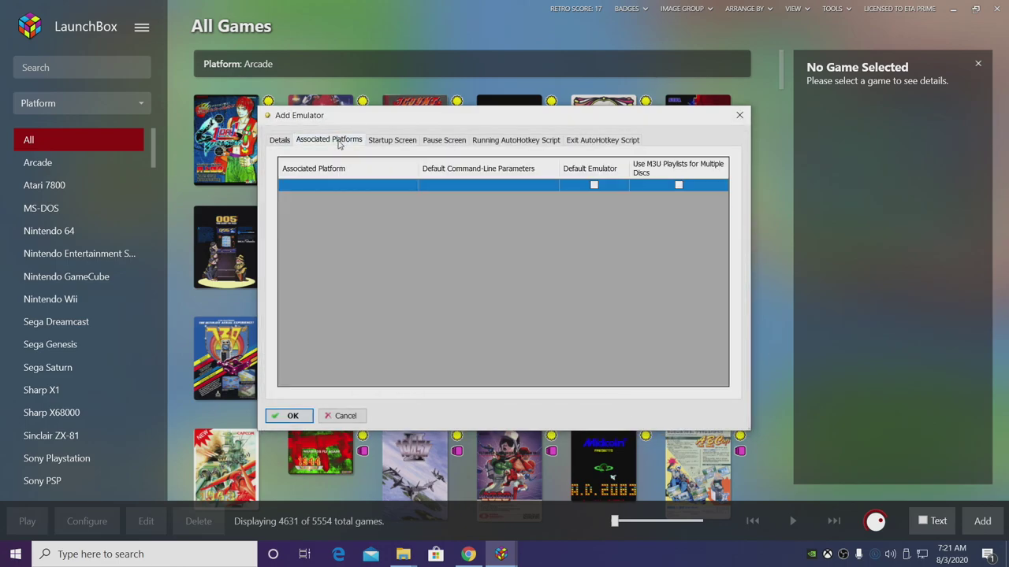
{"action": "left_click", "coordinate": [309, 183]}
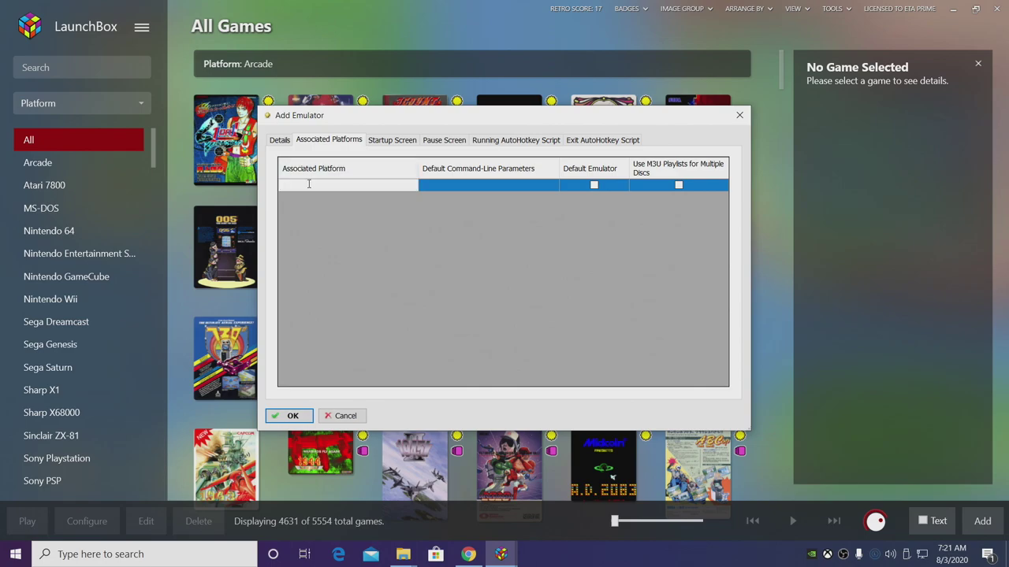
{"action": "type", "text": "Nintendo 64"}
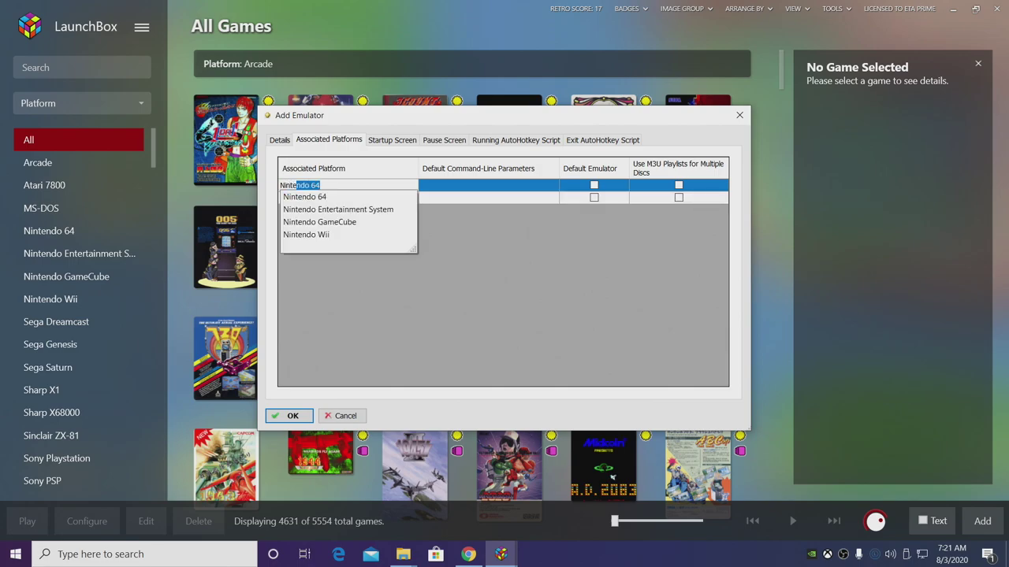
{"action": "key", "text": "Return"}
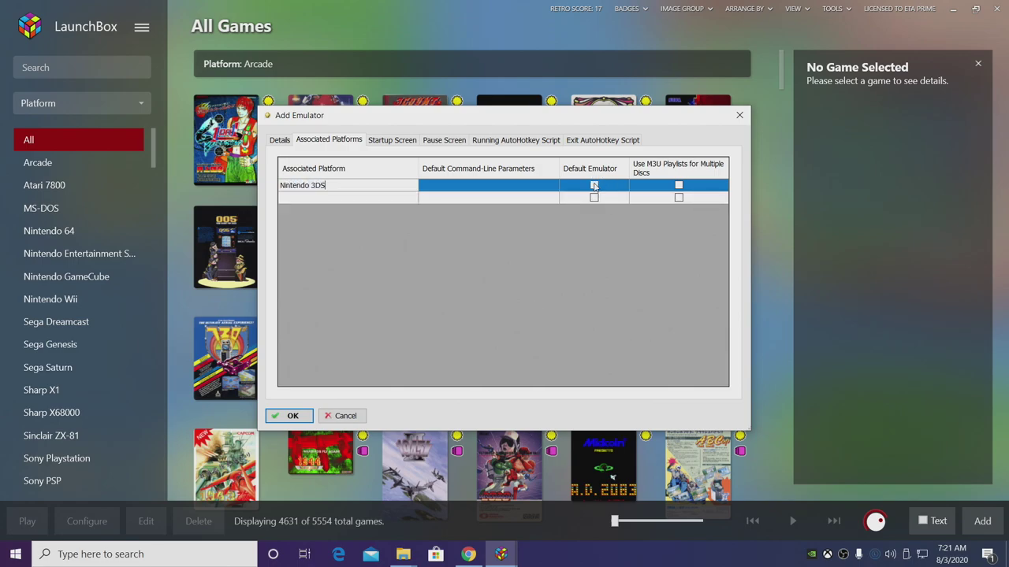
{"action": "left_click", "coordinate": [596, 186]}
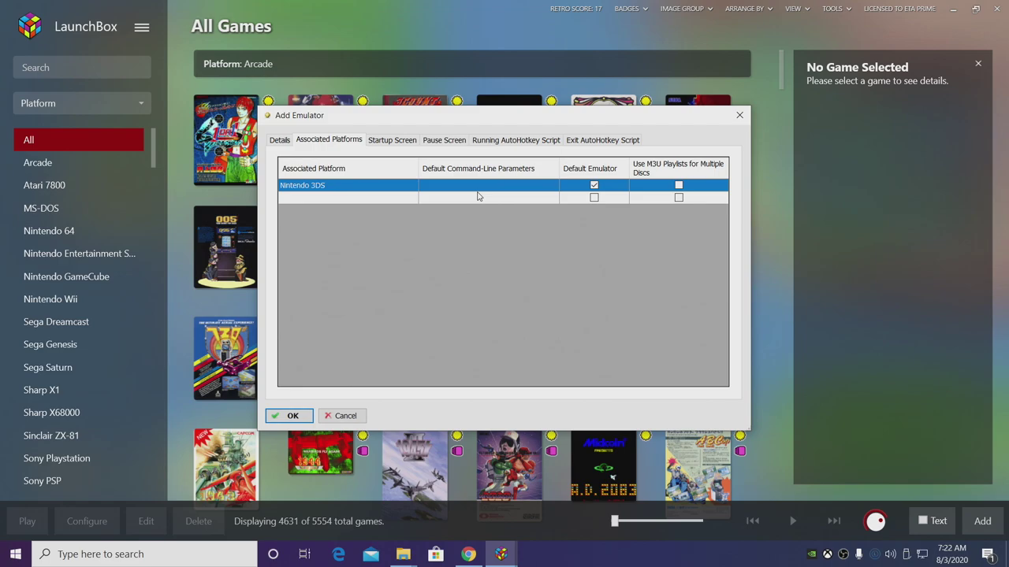
Step: Copy the whole script from the desktop file LB Citra Auto Hot Key.txt for Citra's running AutoHotkey script
{"action": "left_click", "coordinate": [529, 142]}
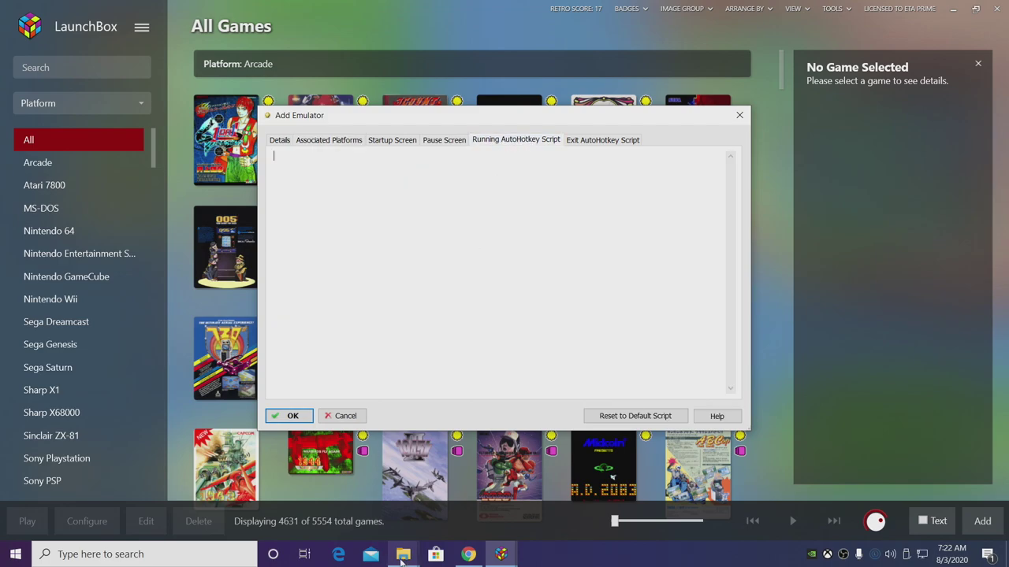
{"action": "mouse_move", "coordinate": [403, 558]}
{"action": "left_click", "coordinate": [356, 505]}
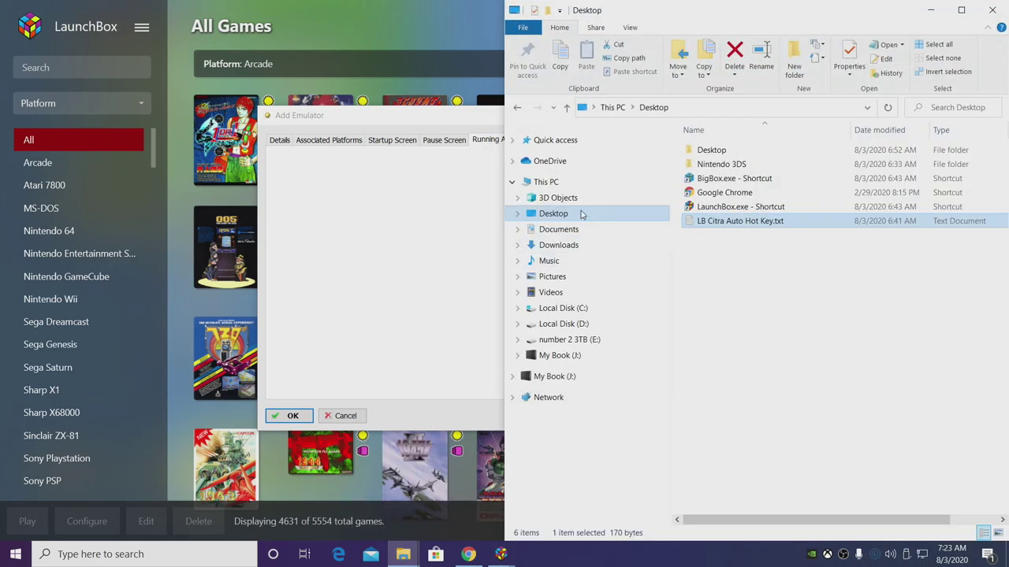
{"action": "double_click", "coordinate": [709, 224]}
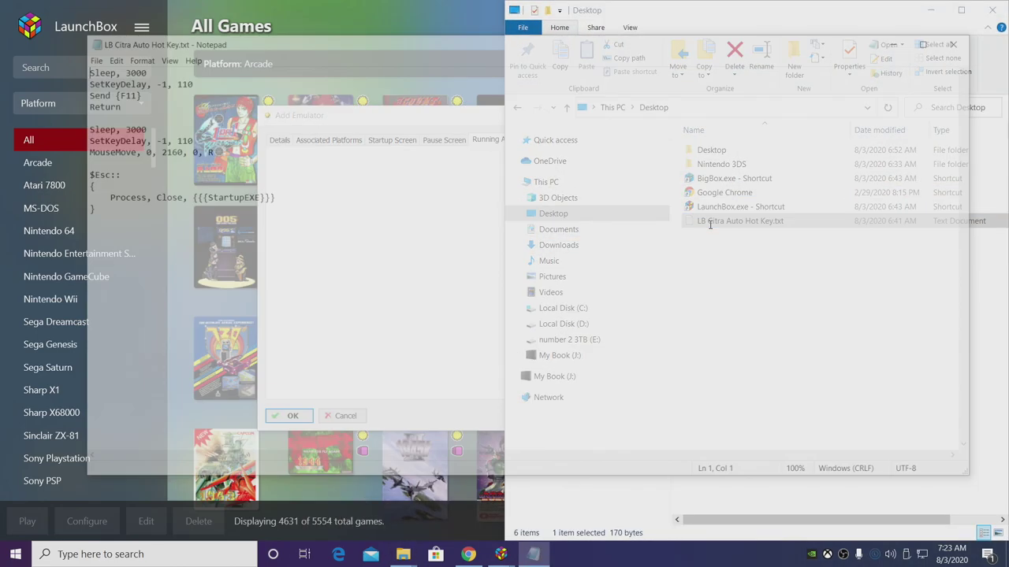
{"action": "left_click_drag", "start_coordinate": [110, 251], "coordinate": [54, 71]}
{"action": "right_click", "coordinate": [94, 69]}
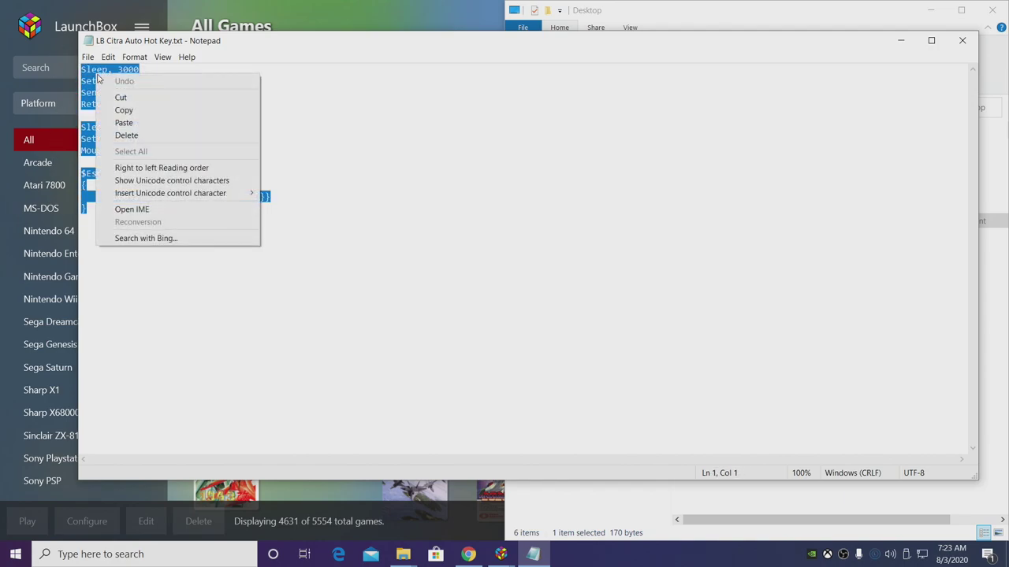
{"action": "left_click", "coordinate": [118, 111]}
Step: Paste the copied text as Citra's running AutoHotkey script, then save the emulator and close the emulator manager
{"action": "left_click", "coordinate": [900, 40]}
{"action": "key", "text": "ctrl+v"}
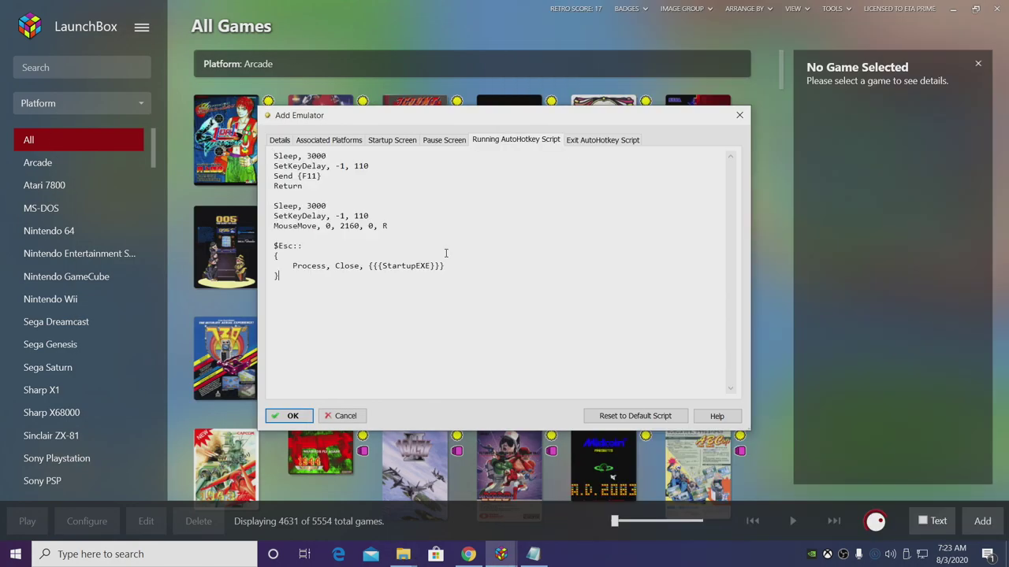
{"action": "left_click", "coordinate": [290, 415]}
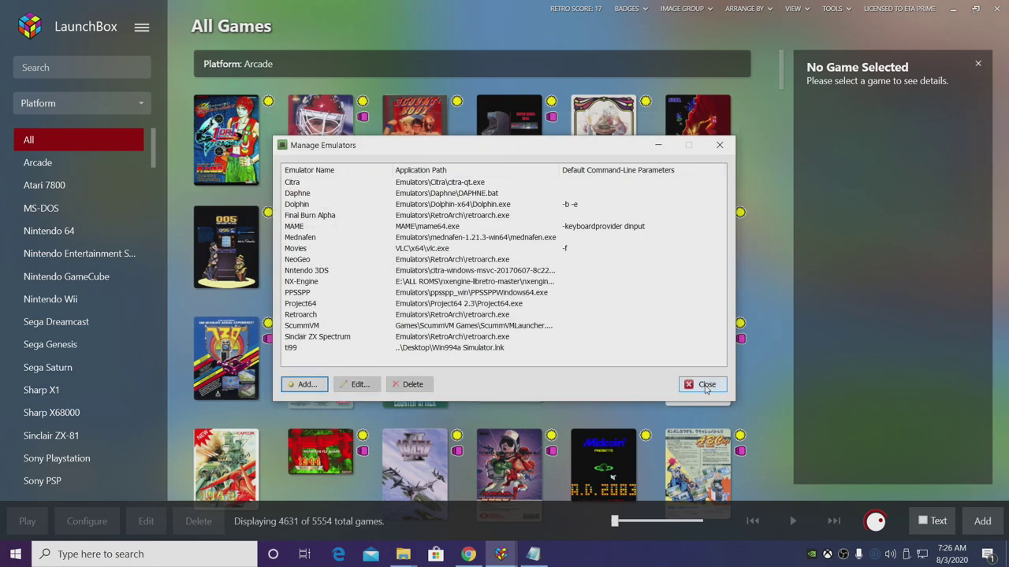
{"action": "left_click", "coordinate": [705, 385]}
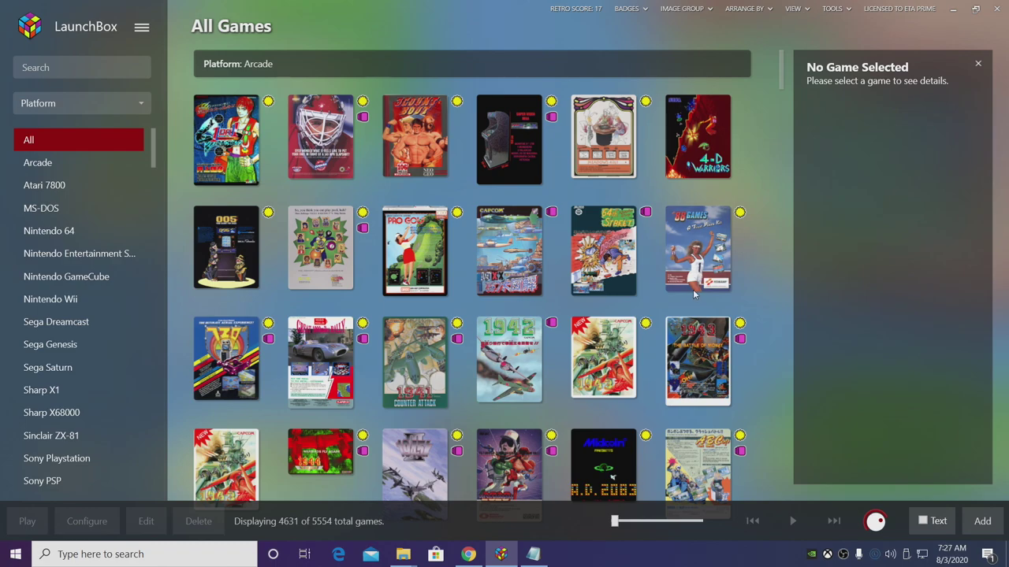
Step: Start the wizard for importing ROM files and proceed to its file selection page
{"action": "left_click", "coordinate": [138, 30]}
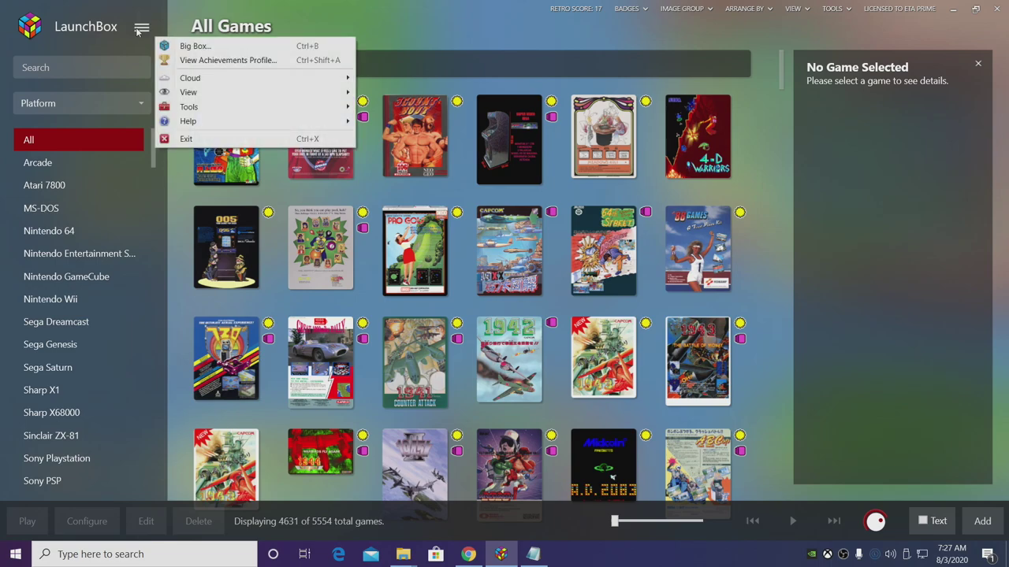
{"action": "mouse_move", "coordinate": [180, 114]}
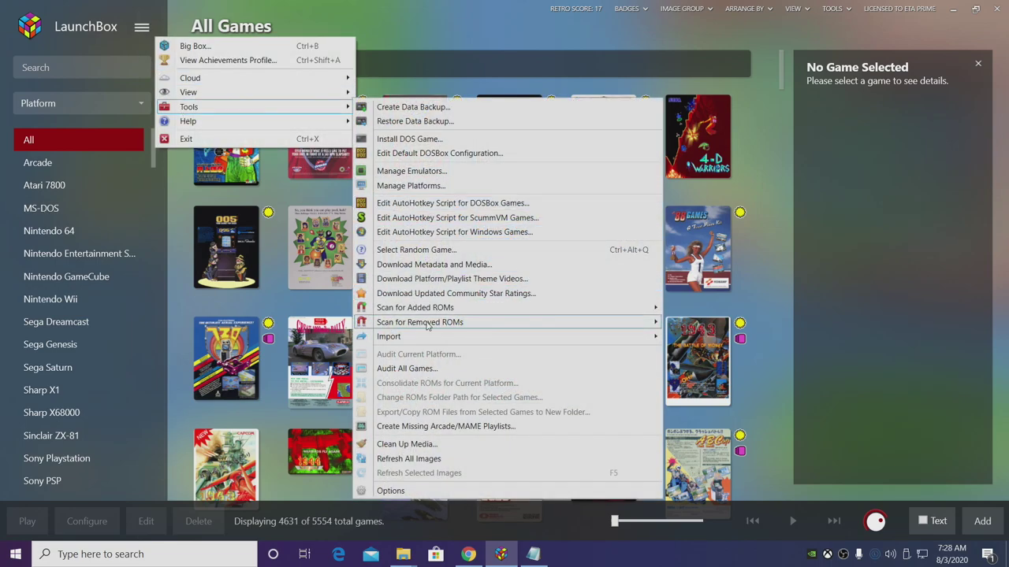
{"action": "mouse_move", "coordinate": [386, 337]}
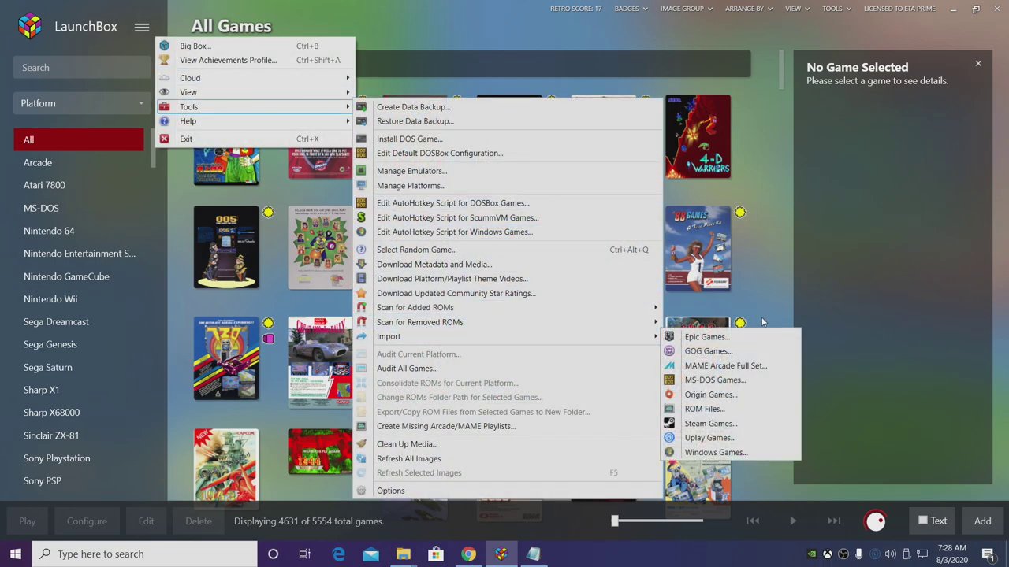
{"action": "left_click", "coordinate": [718, 409]}
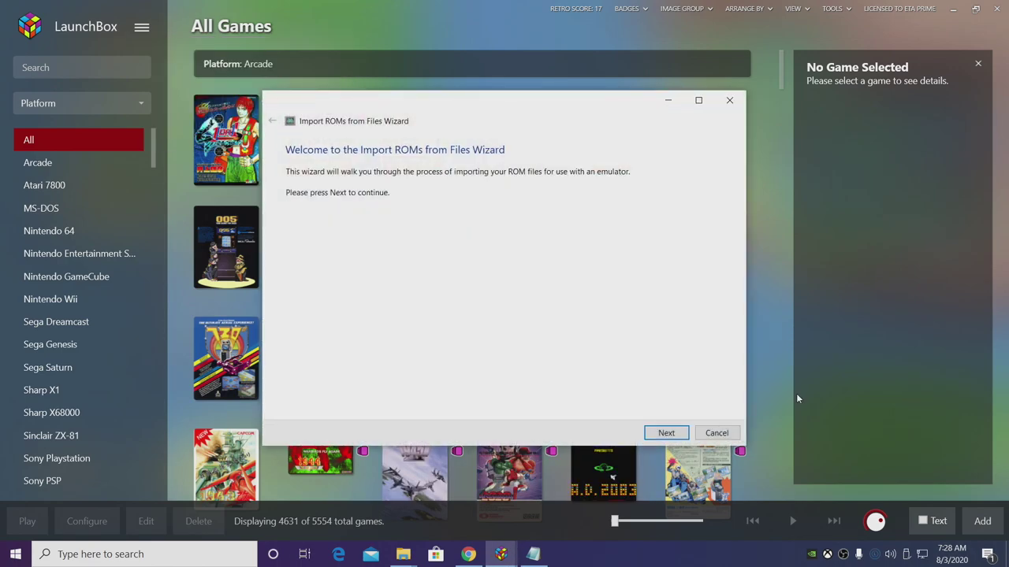
{"action": "left_click", "coordinate": [666, 432]}
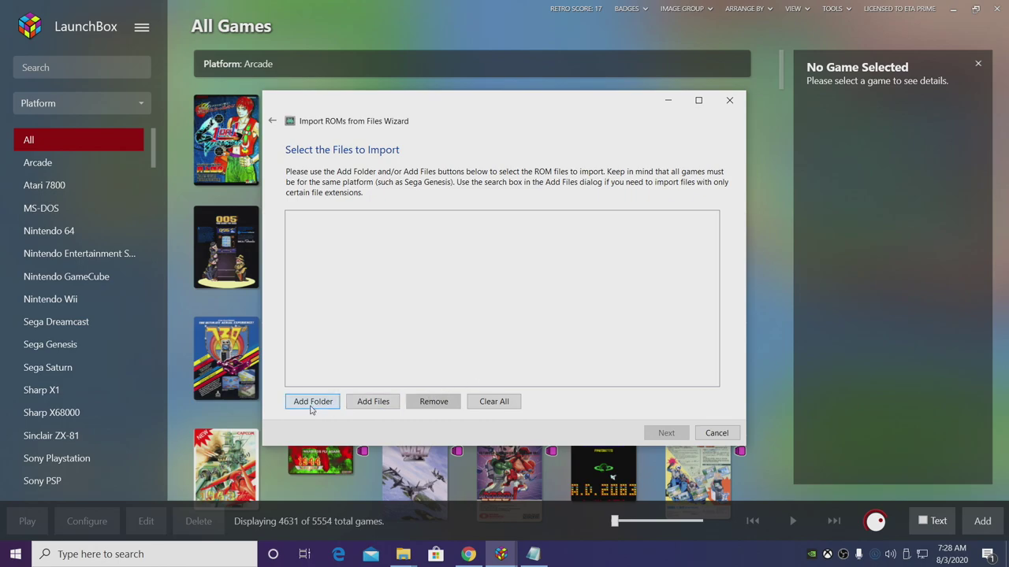
Step: Add the desktop's Nintendo 3DS folder as the import source and proceed to the platform choice
{"action": "left_click", "coordinate": [311, 406]}
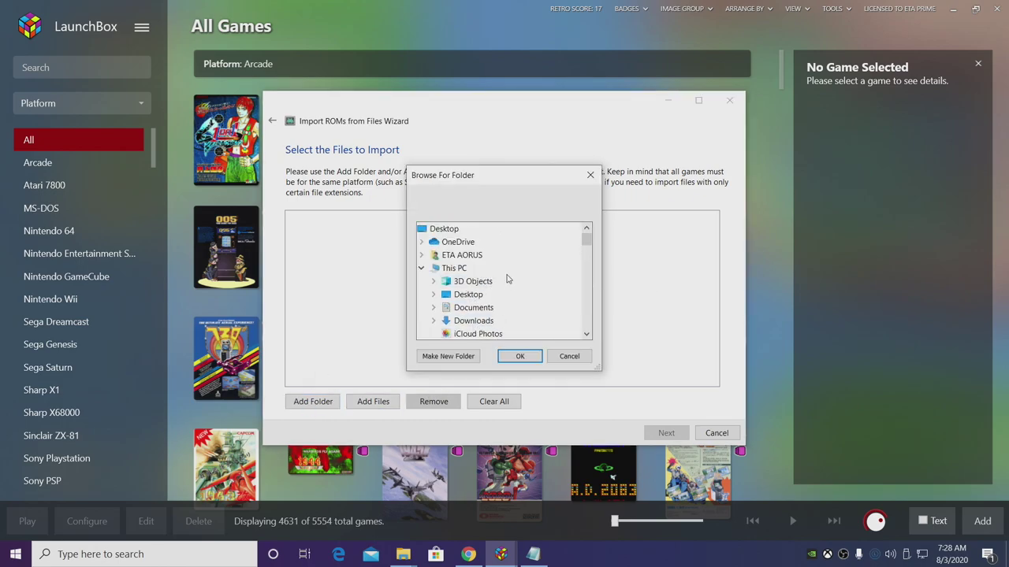
{"action": "left_click", "coordinate": [433, 295]}
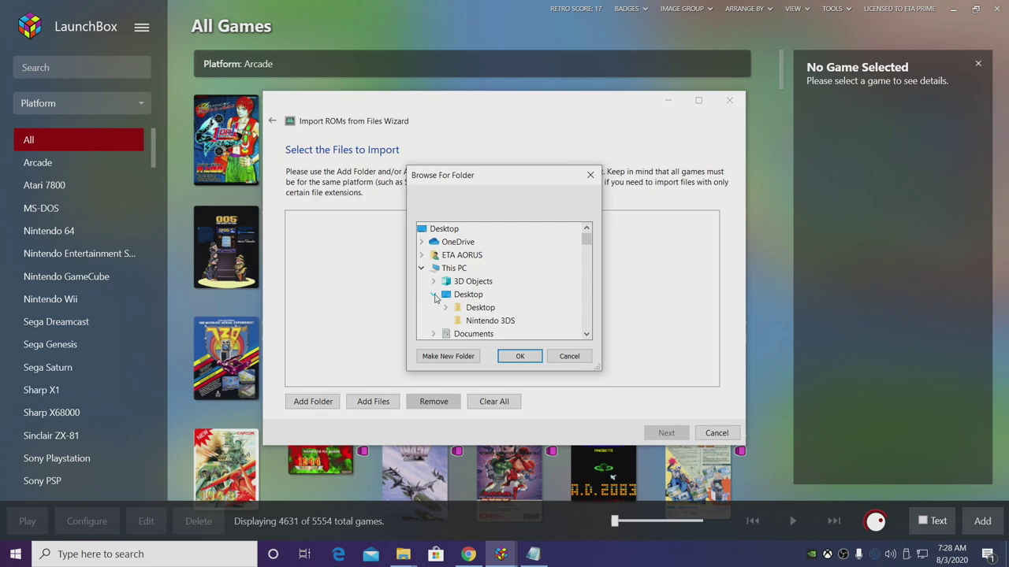
{"action": "left_click", "coordinate": [491, 321]}
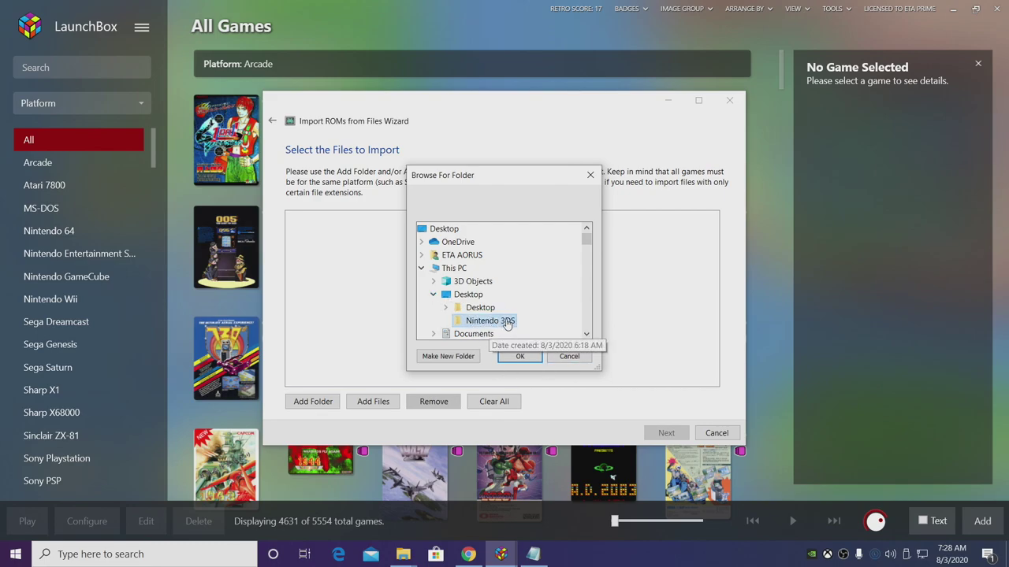
{"action": "left_click", "coordinate": [518, 357]}
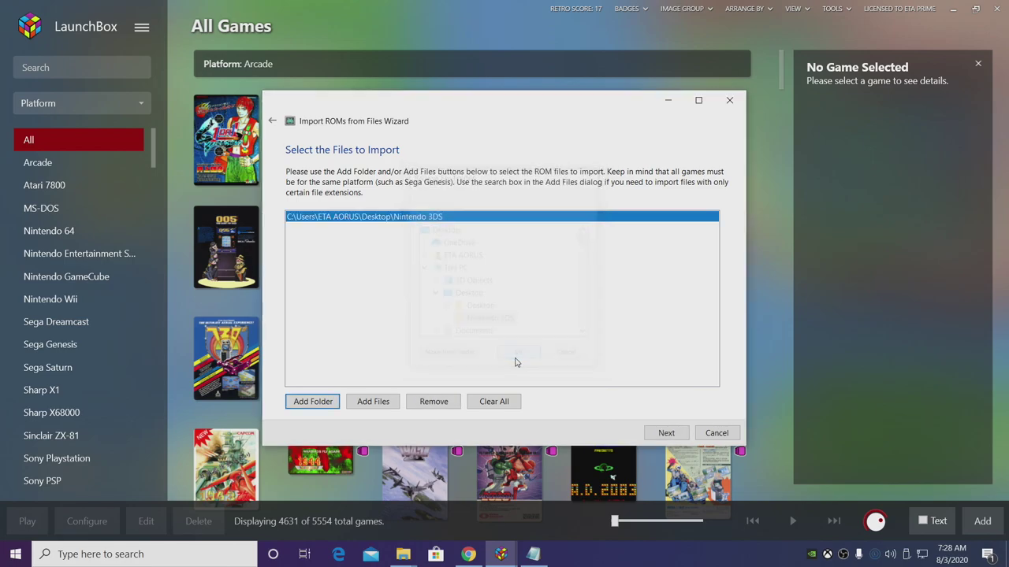
{"action": "left_click", "coordinate": [670, 433]}
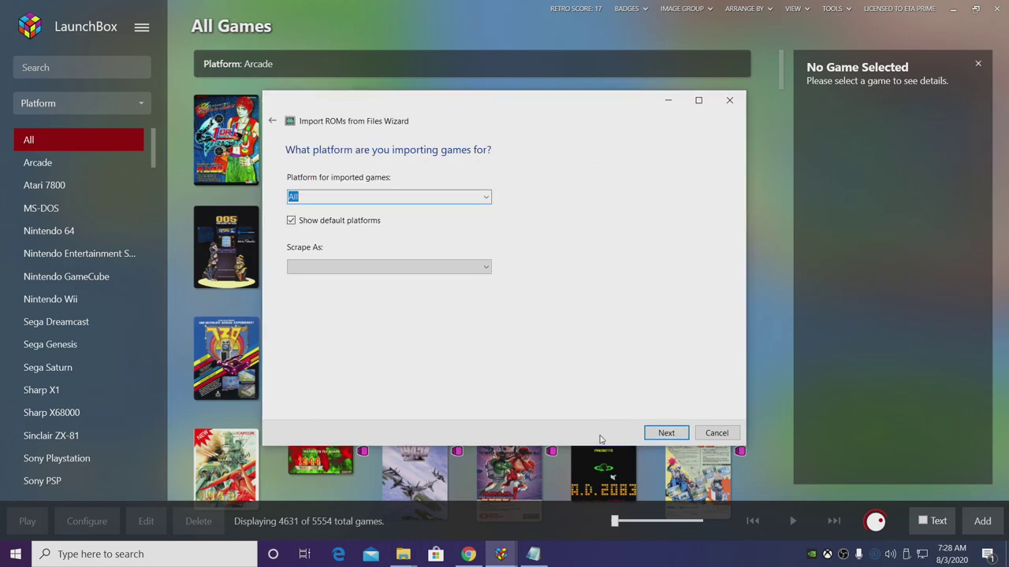
Step: Set the platform for the imported games to Nintendo 3DS and accept Citra as the emulator
{"action": "left_click", "coordinate": [487, 197]}
{"action": "left_click_drag", "start_coordinate": [487, 240], "coordinate": [508, 374]}
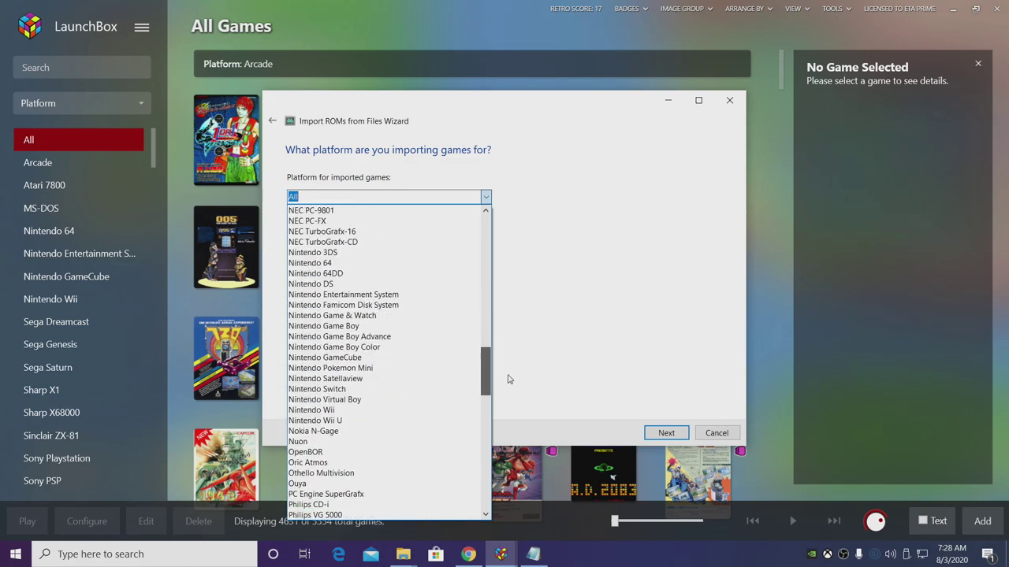
{"action": "left_click", "coordinate": [418, 254]}
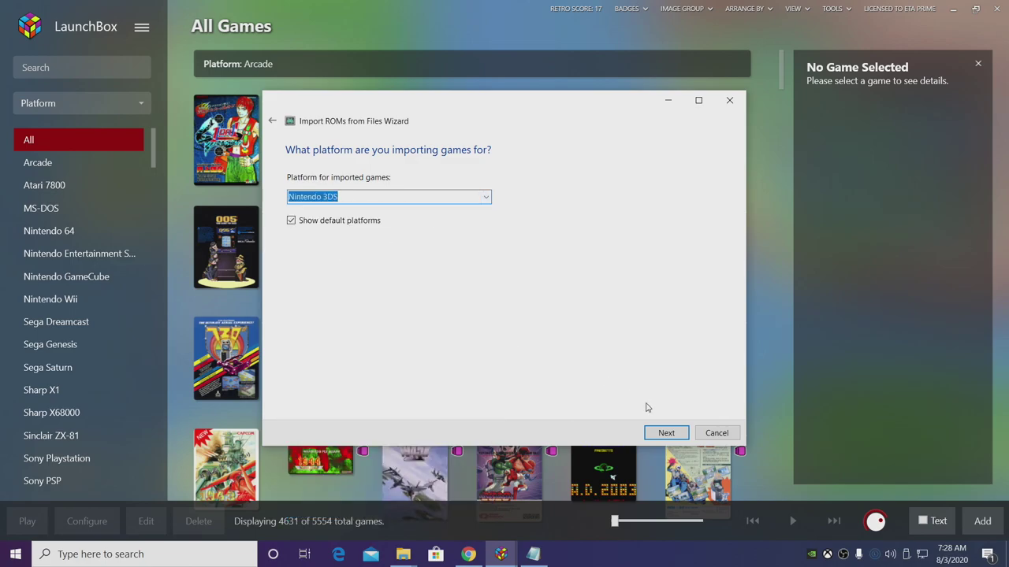
{"action": "left_click", "coordinate": [662, 433]}
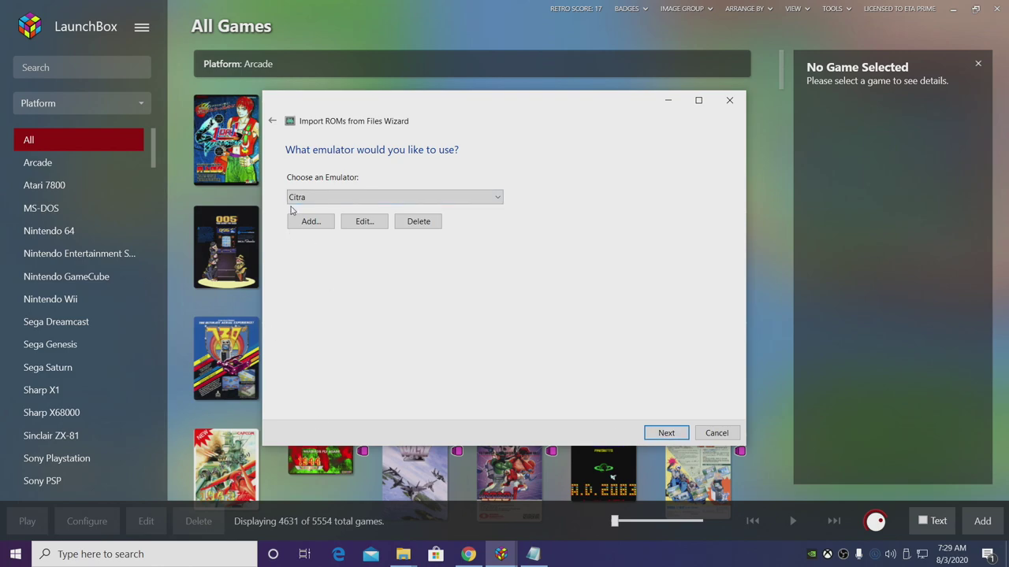
{"action": "left_click", "coordinate": [657, 433]}
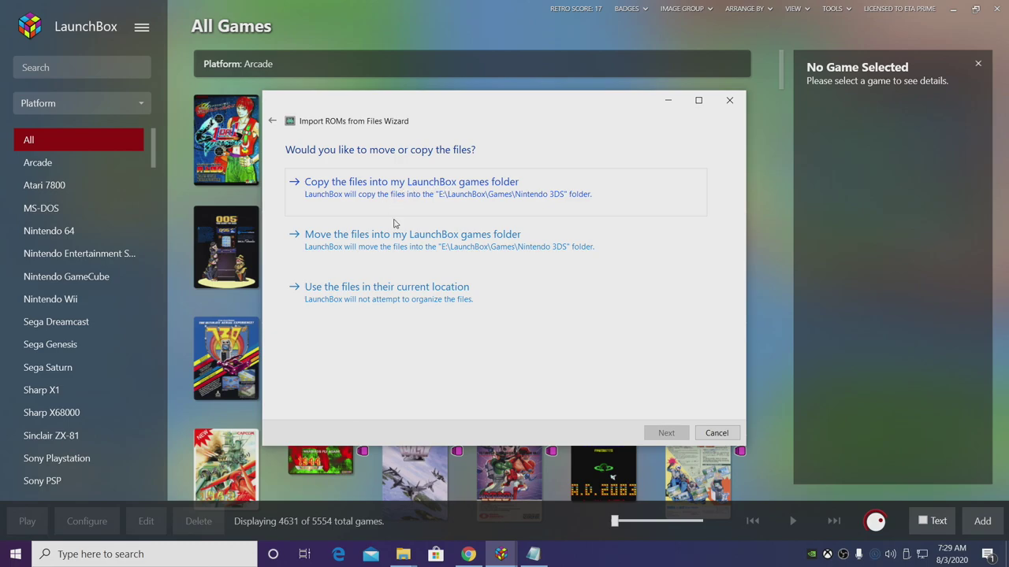
Step: Choose copying the files into the LaunchBox games folder with default metadata, media and custom options, and review the listed games' file extensions
{"action": "left_click", "coordinate": [360, 191]}
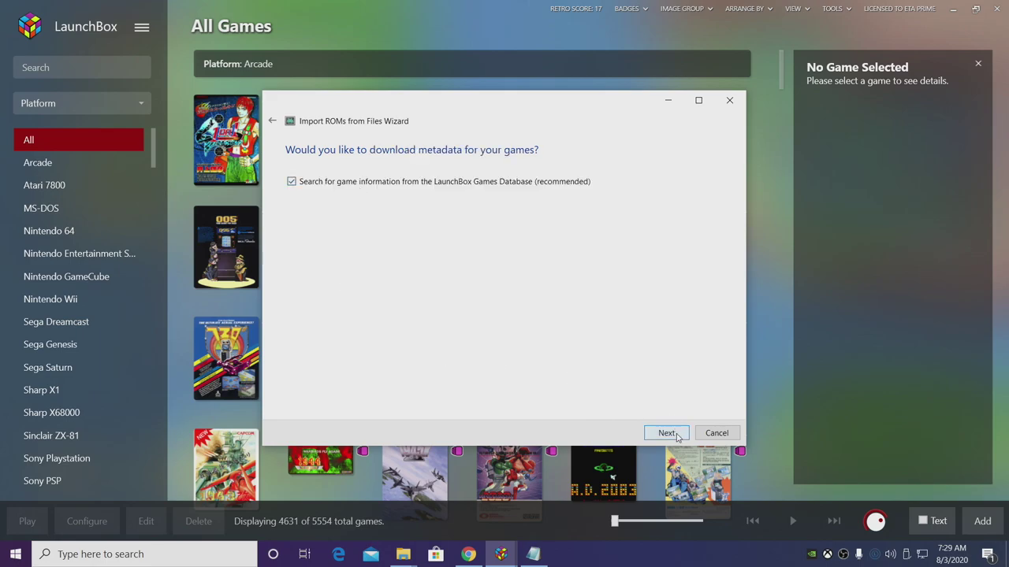
{"action": "left_click", "coordinate": [675, 435]}
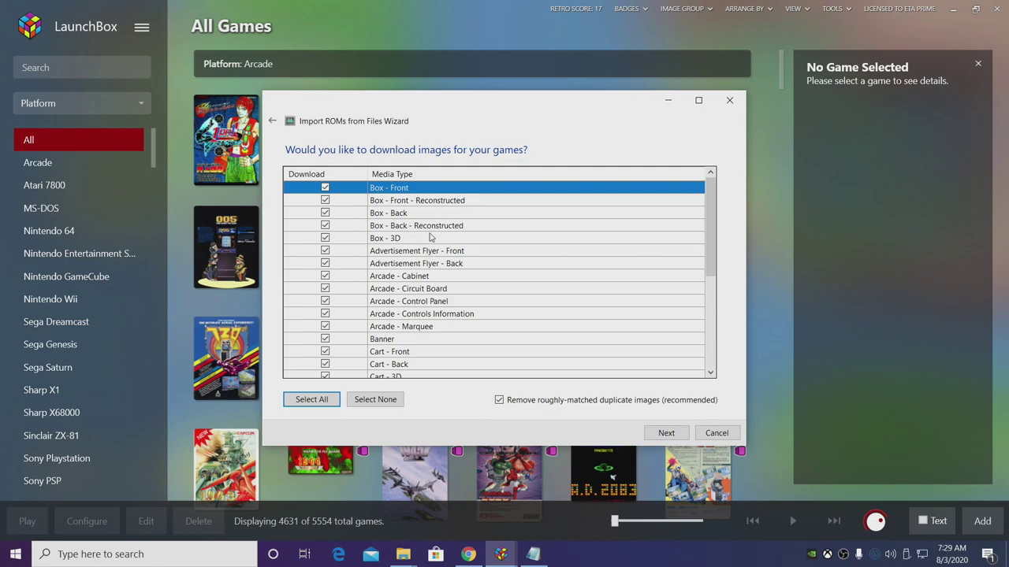
{"action": "left_click", "coordinate": [672, 437]}
{"action": "left_click", "coordinate": [666, 435]}
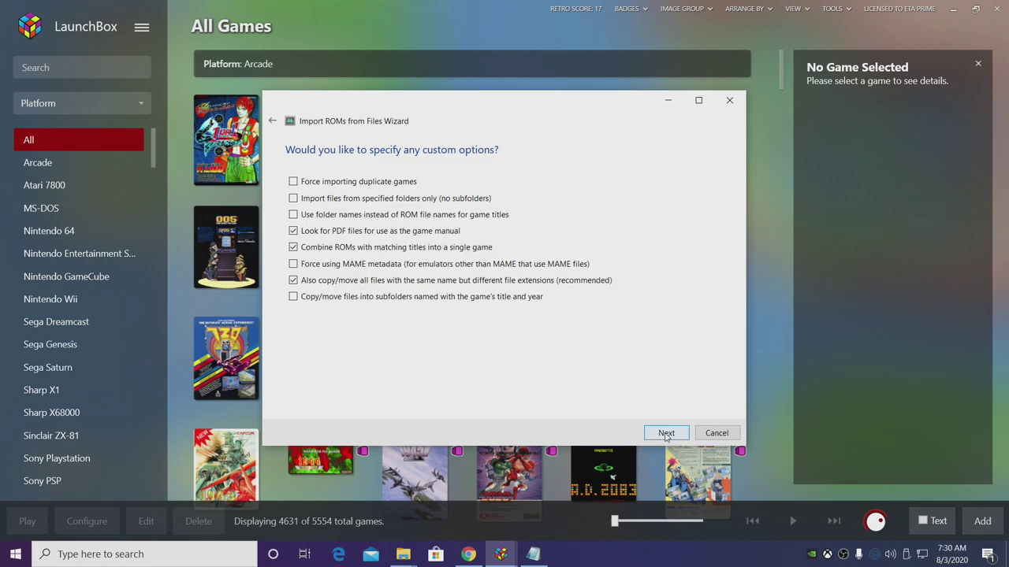
{"action": "left_click", "coordinate": [671, 435]}
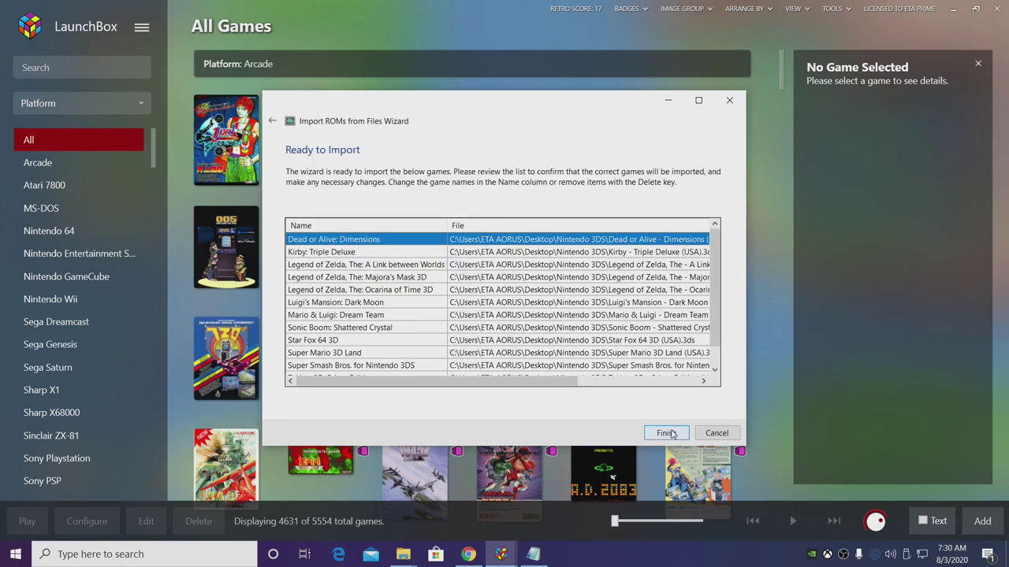
{"action": "left_click_drag", "start_coordinate": [325, 382], "coordinate": [651, 384]}
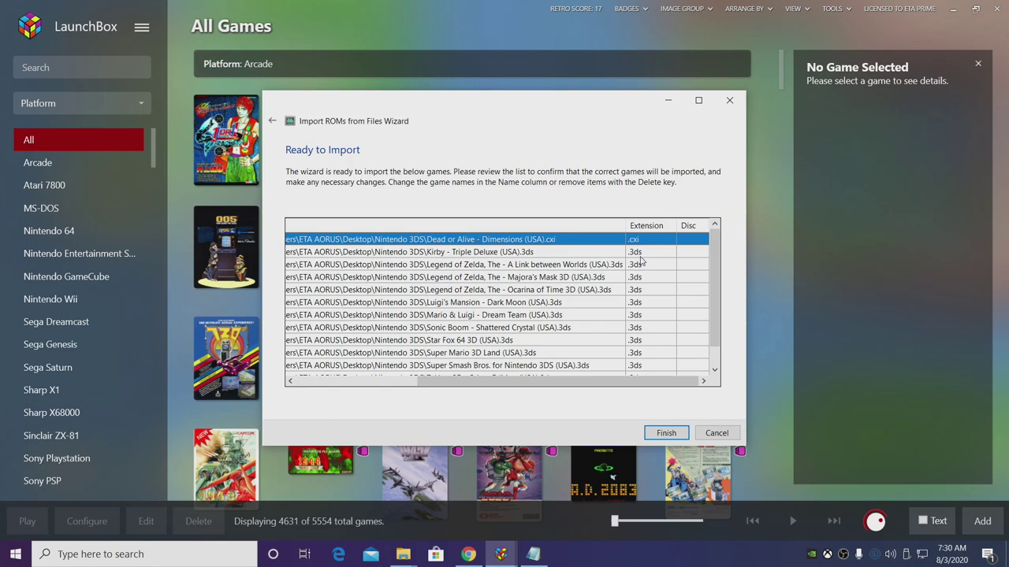
Step: Finish importing the listed Nintendo 3DS games and display the Nintendo 3DS platform's games
{"action": "left_click", "coordinate": [666, 433]}
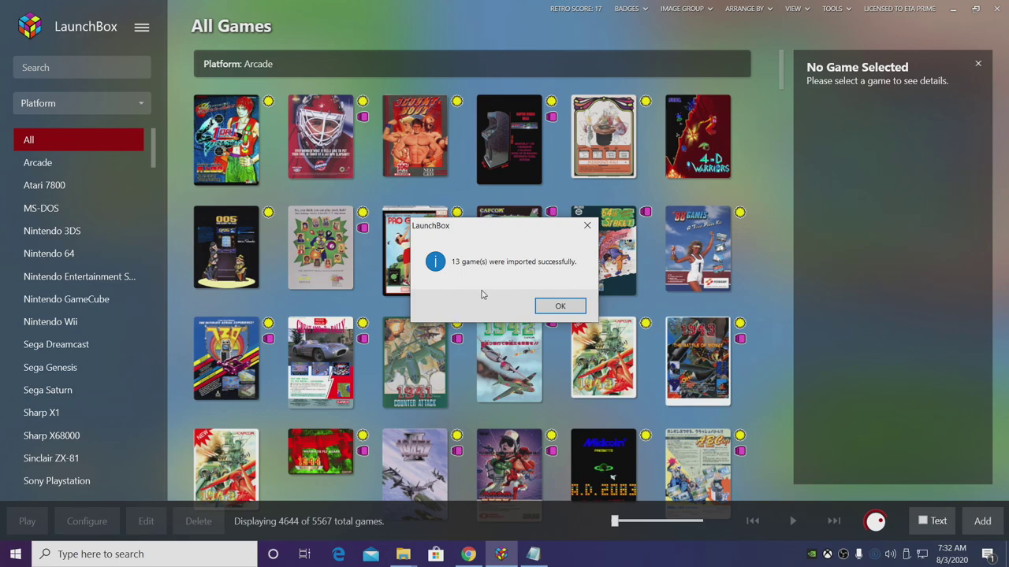
{"action": "left_click", "coordinate": [560, 307]}
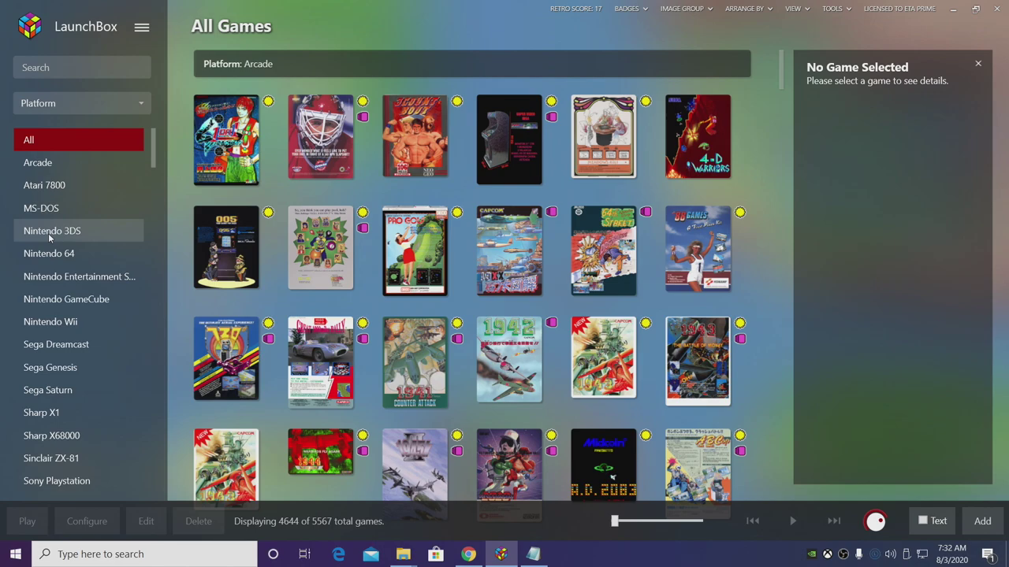
{"action": "left_click", "coordinate": [48, 233]}
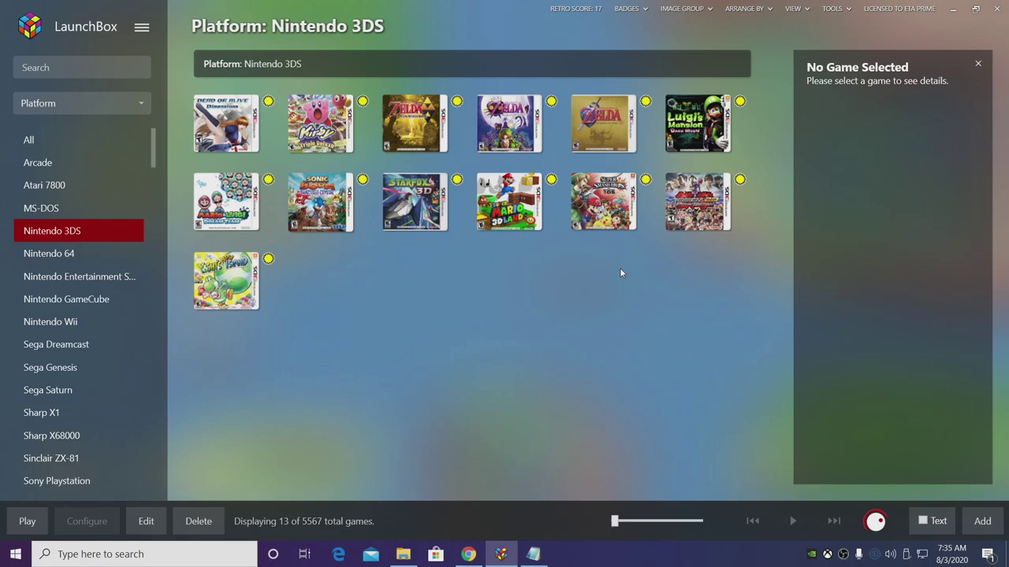
Step: Open Citra from the Dead or Alive: Dimensions entry and bring up its controls configuration
{"action": "right_click", "coordinate": [242, 147]}
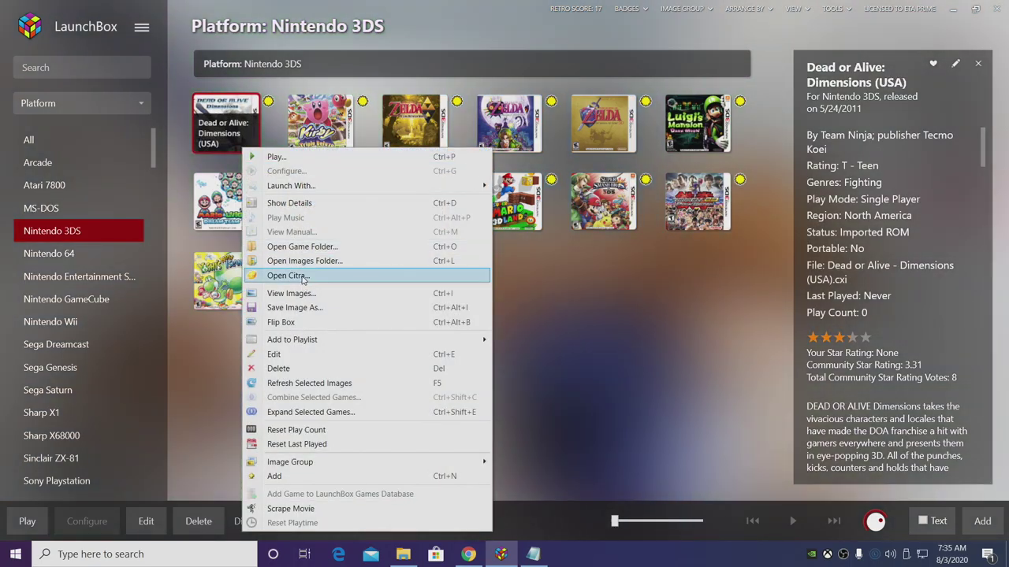
{"action": "left_click", "coordinate": [303, 277]}
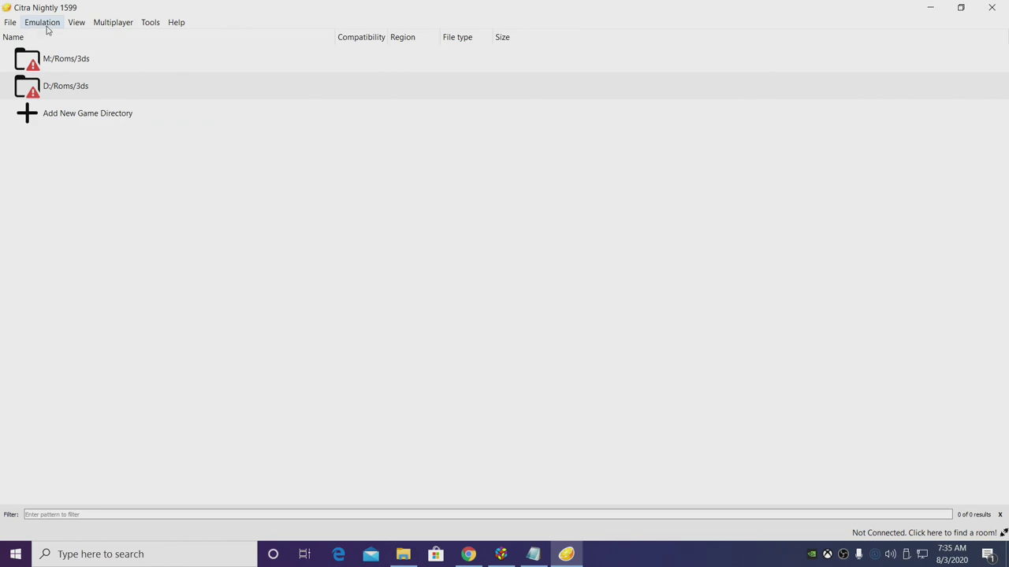
{"action": "left_click", "coordinate": [44, 23]}
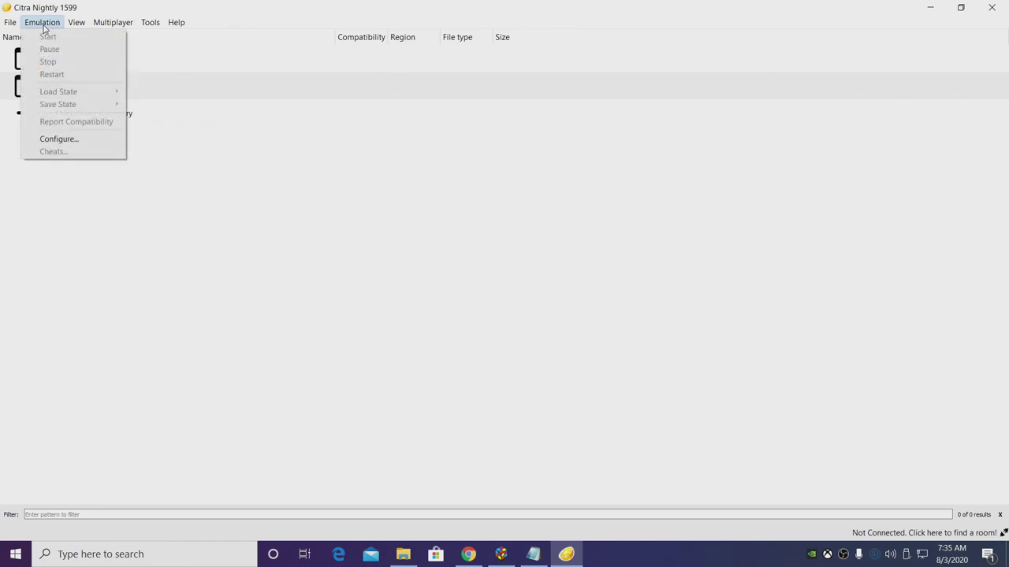
{"action": "left_click", "coordinate": [80, 141]}
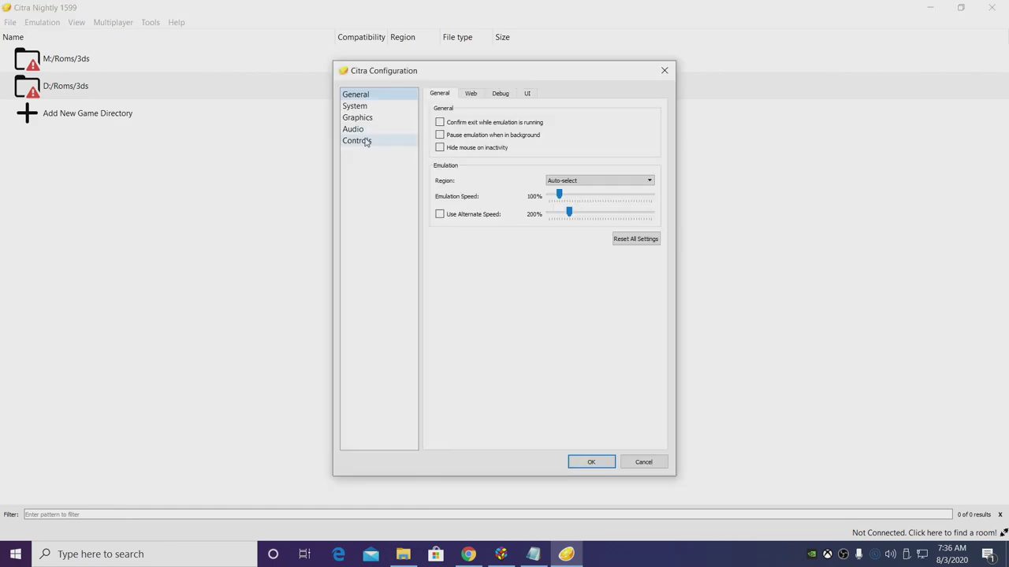
{"action": "left_click", "coordinate": [355, 147]}
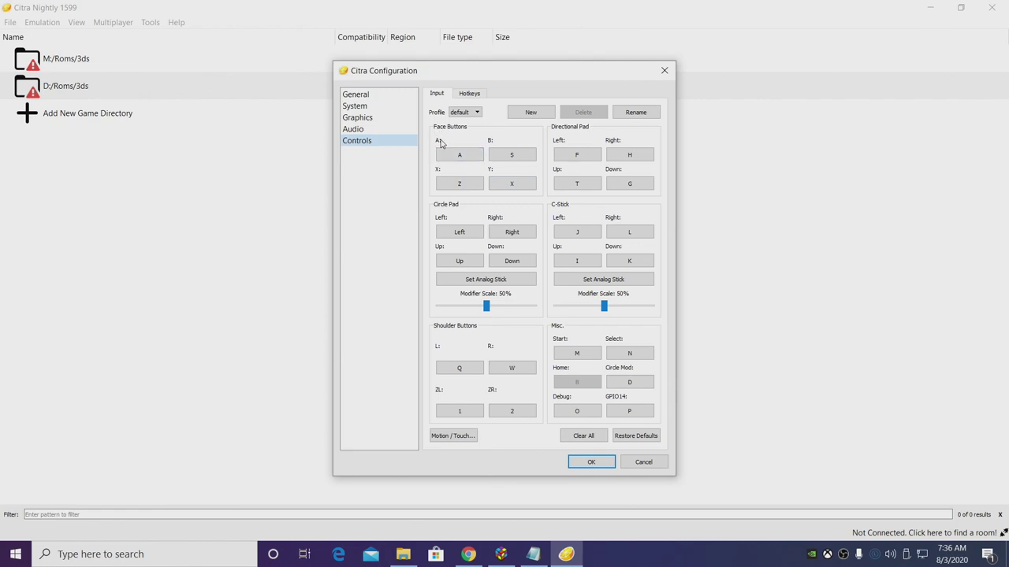
{"action": "key", "text": "Tab"}
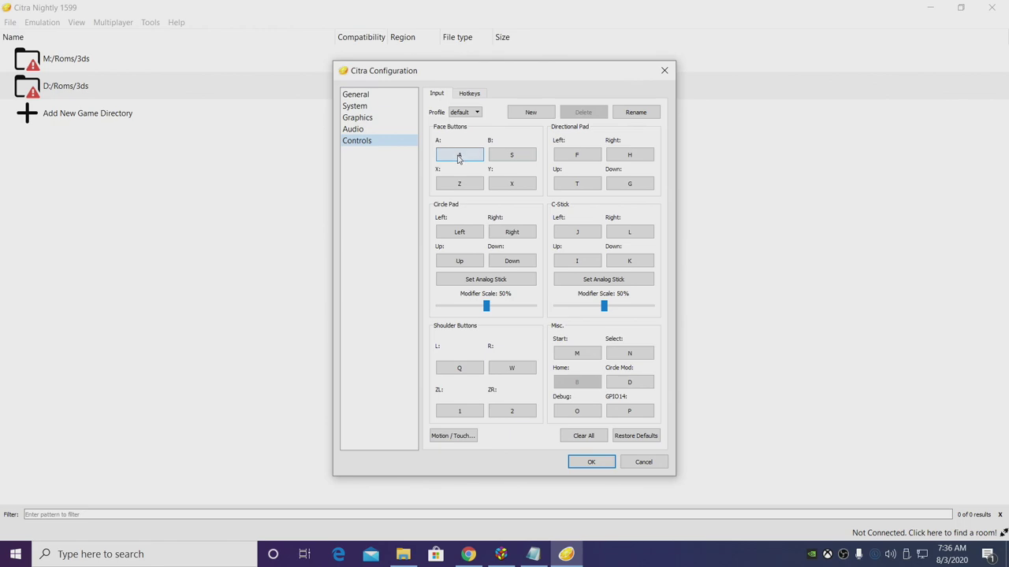
Step: Map the face buttons A, B, X and Y to controller Button 0, Button 1, Button 2 and Button 3
{"action": "left_click", "coordinate": [458, 156]}
{"action": "left_click", "coordinate": [511, 155]}
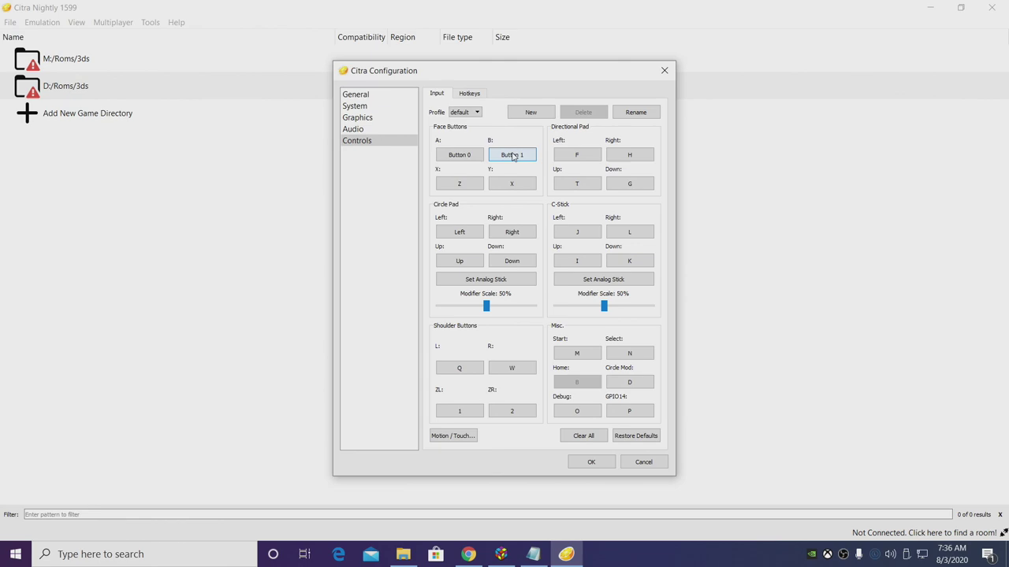
{"action": "left_click", "coordinate": [459, 184]}
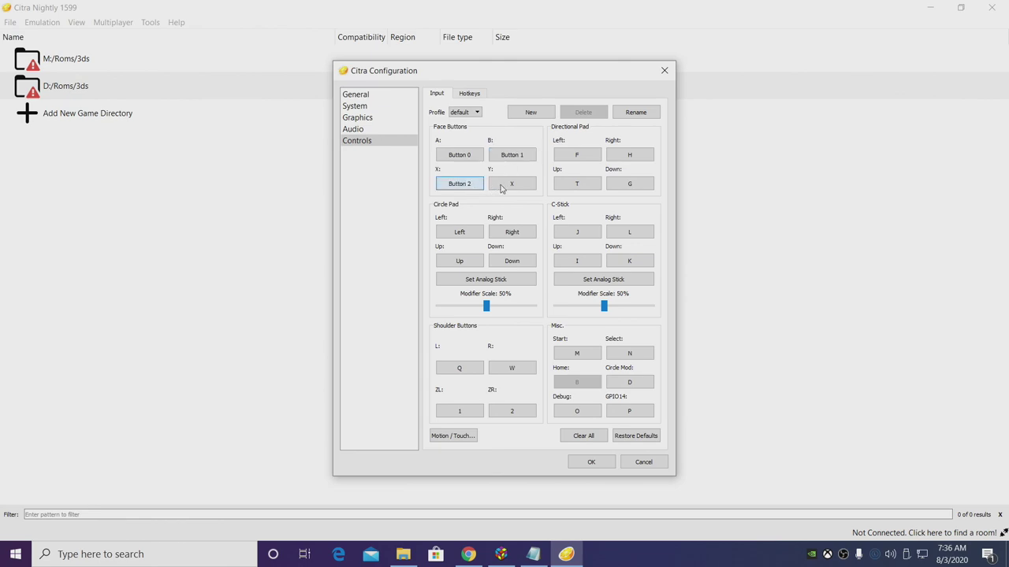
{"action": "left_click", "coordinate": [513, 184]}
Step: Map the directional pad's left, right, up and down to the matching Hat 0 directions on the controller
{"action": "left_click", "coordinate": [588, 154]}
{"action": "left_click", "coordinate": [623, 155]}
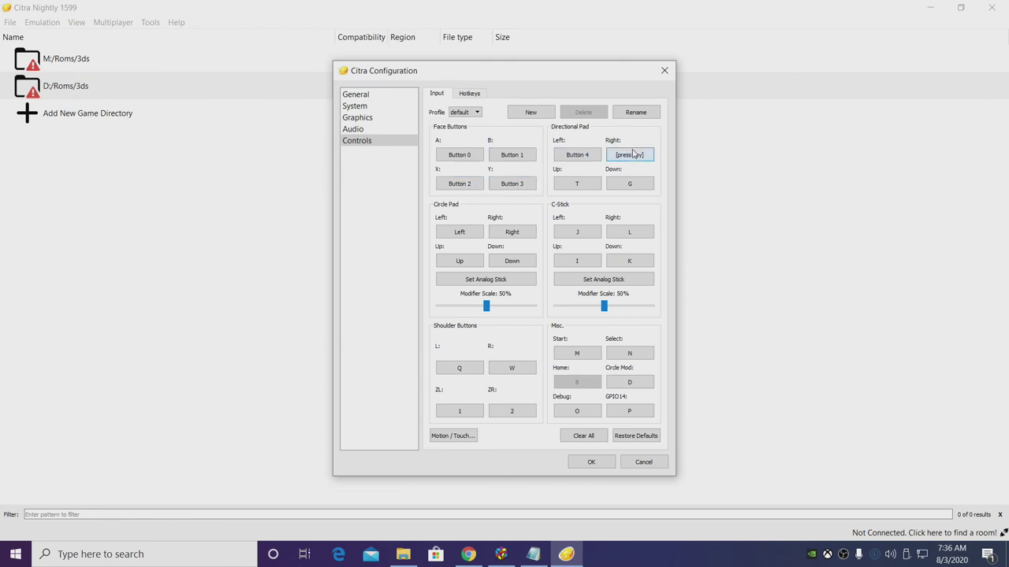
{"action": "left_click", "coordinate": [579, 183]}
{"action": "left_click", "coordinate": [626, 183]}
Step: Map the Circle Pad to controller axes 0 and 1, and the C-Stick to axes 3 and 4
{"action": "left_click", "coordinate": [462, 233]}
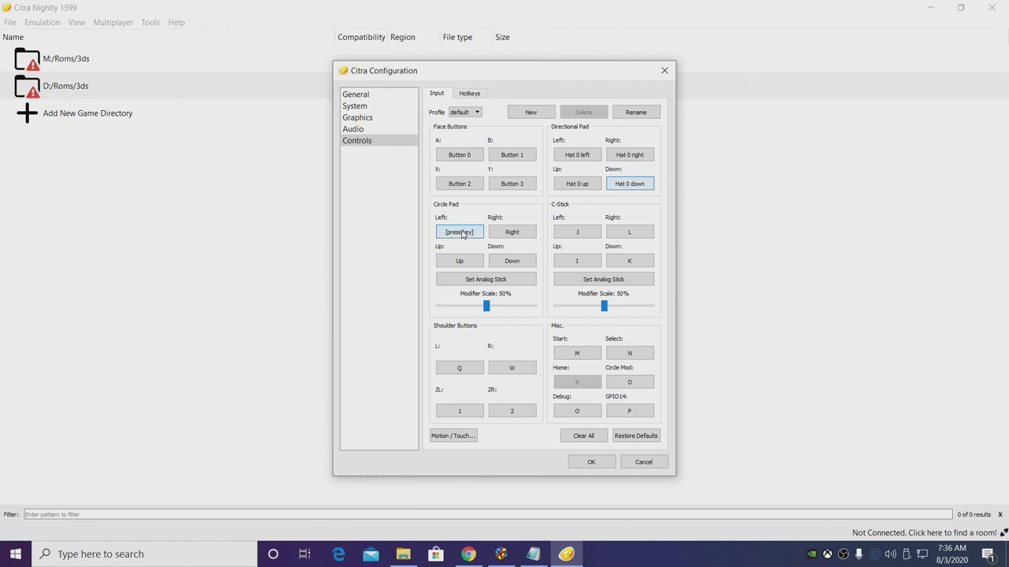
{"action": "left_click", "coordinate": [512, 232]}
{"action": "left_click", "coordinate": [460, 261]}
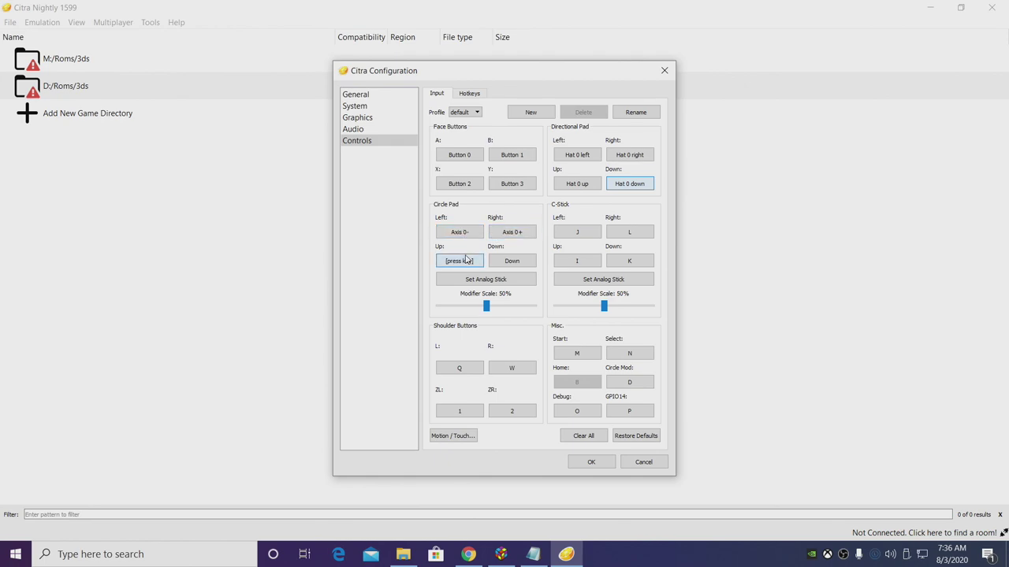
{"action": "left_click", "coordinate": [508, 261]}
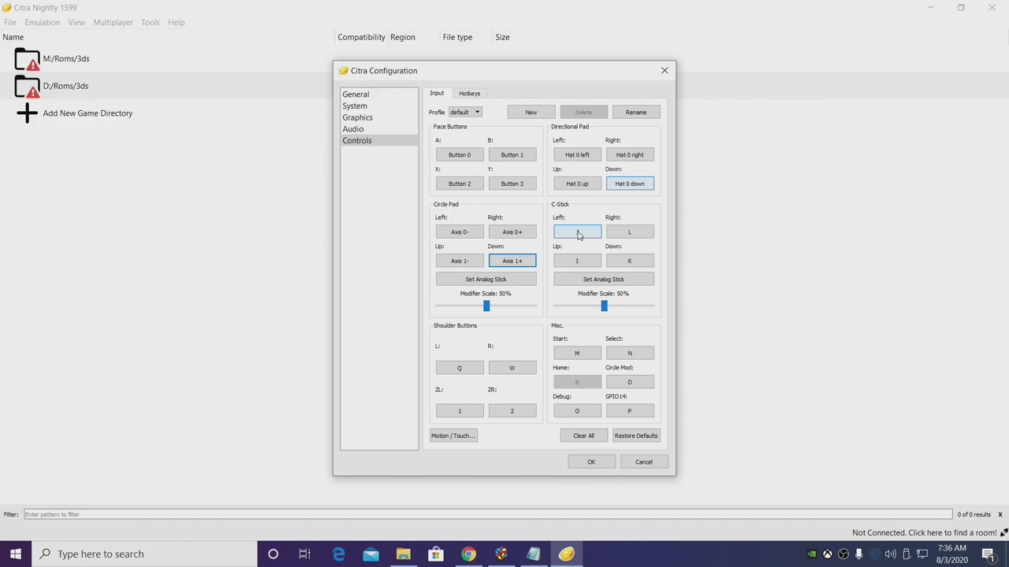
{"action": "left_click", "coordinate": [578, 233]}
{"action": "left_click", "coordinate": [576, 261]}
Step: Map the shoulder buttons L to Button 4, R to Button 5, ZL to Axis 2- and ZR to Axis 5-
{"action": "left_click", "coordinate": [461, 369]}
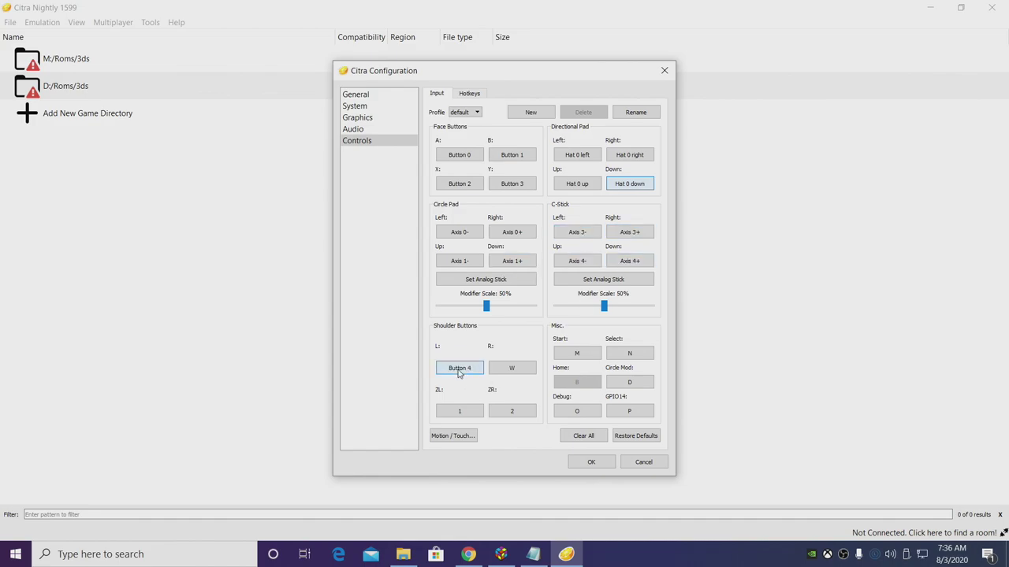
{"action": "left_click", "coordinate": [511, 368]}
{"action": "left_click", "coordinate": [469, 411]}
{"action": "left_click", "coordinate": [494, 416]}
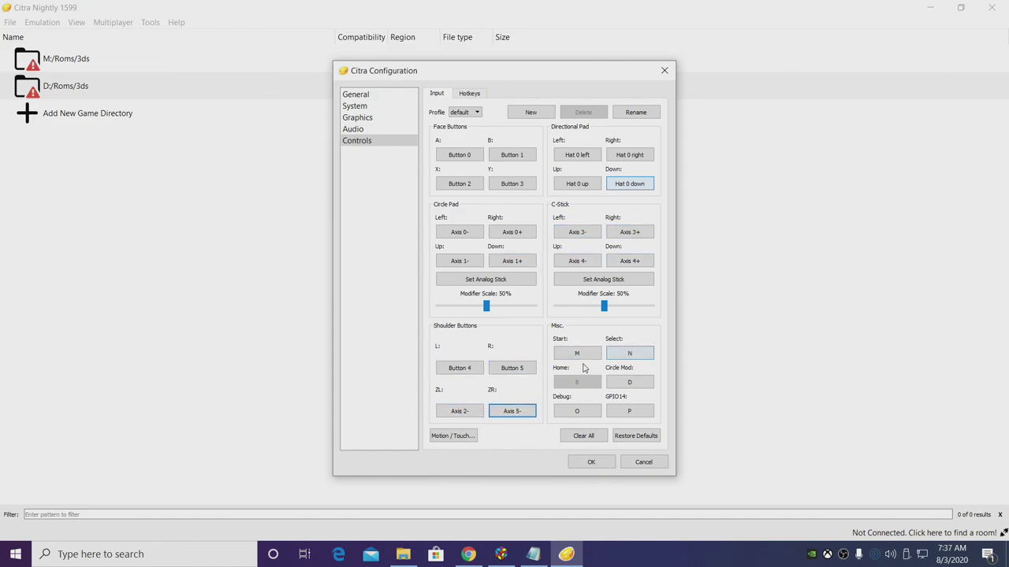
Step: Map Start to Button 7 and Select to Button 6, and save the control configuration
{"action": "left_click", "coordinate": [578, 354]}
{"action": "left_click", "coordinate": [630, 353]}
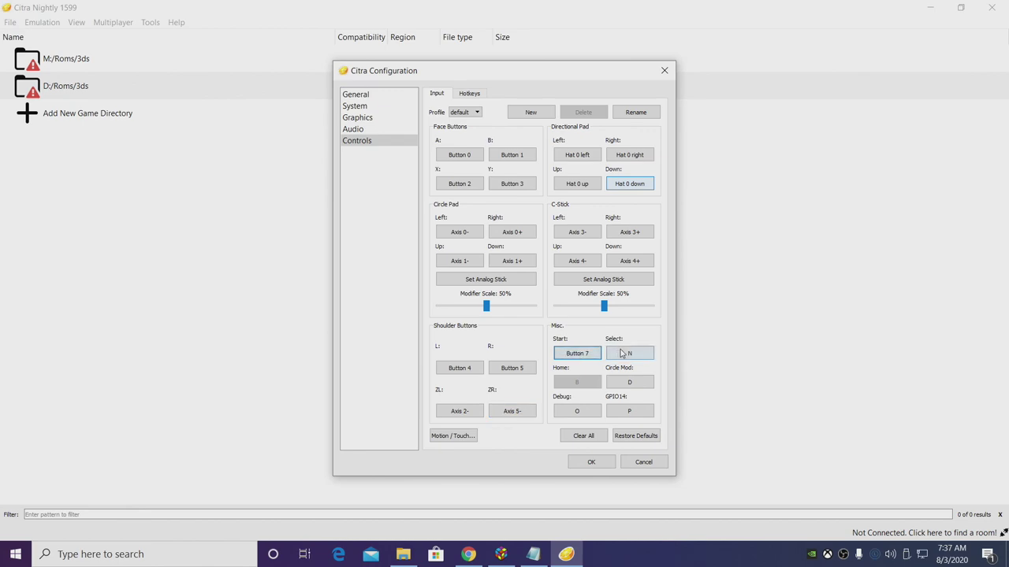
{"action": "left_click", "coordinate": [591, 463]}
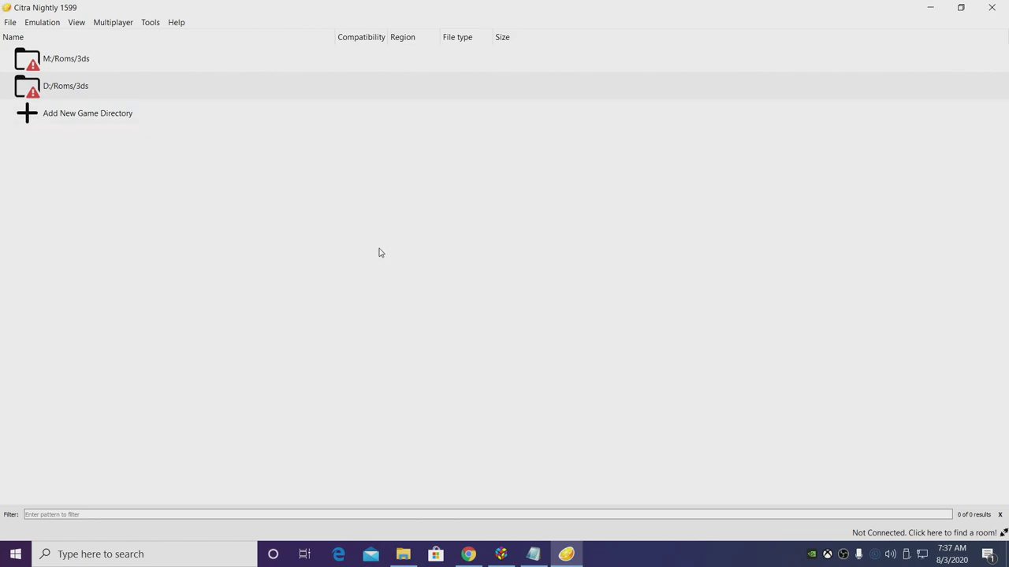
Step: Reopen the emulator configuration and edit the username in the system settings
{"action": "left_click", "coordinate": [37, 25]}
{"action": "left_click", "coordinate": [59, 142]}
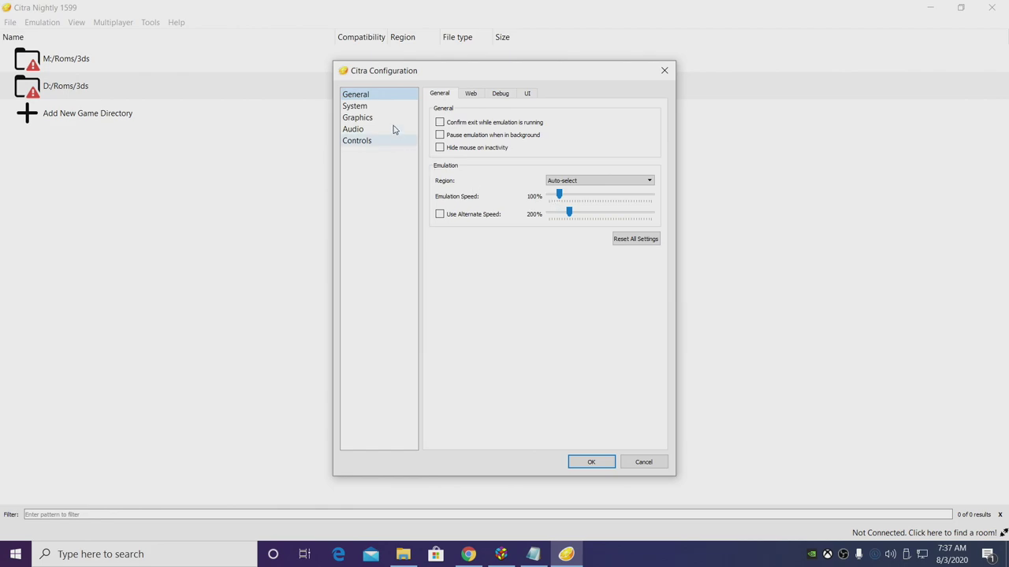
{"action": "left_click", "coordinate": [377, 107]}
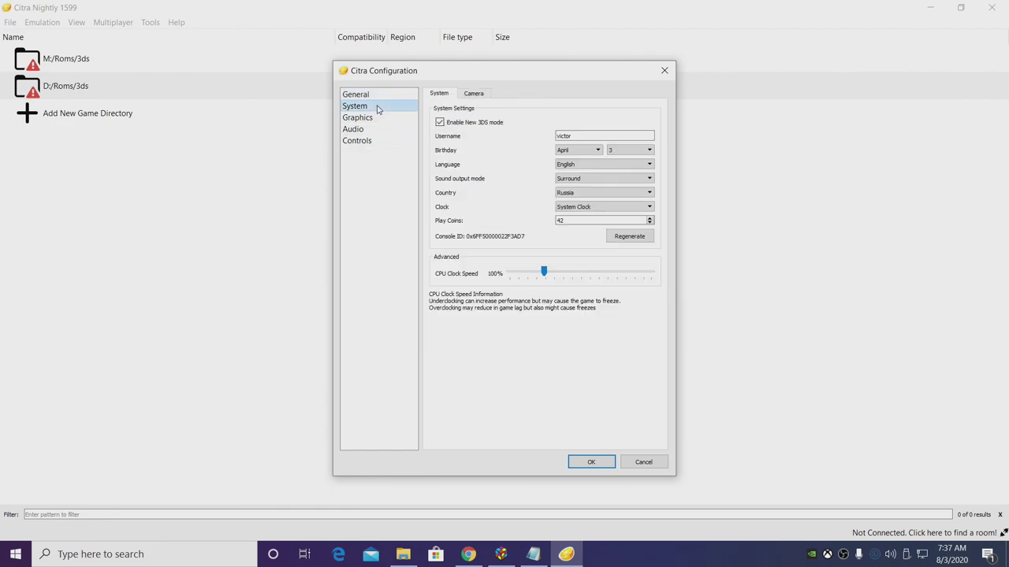
{"action": "left_click", "coordinate": [573, 137]}
{"action": "type", "text": "y"}
Step: Set the graphics internal resolution to 3x Native (1200x720) and the texture filter to Bicubic
{"action": "left_click", "coordinate": [367, 120]}
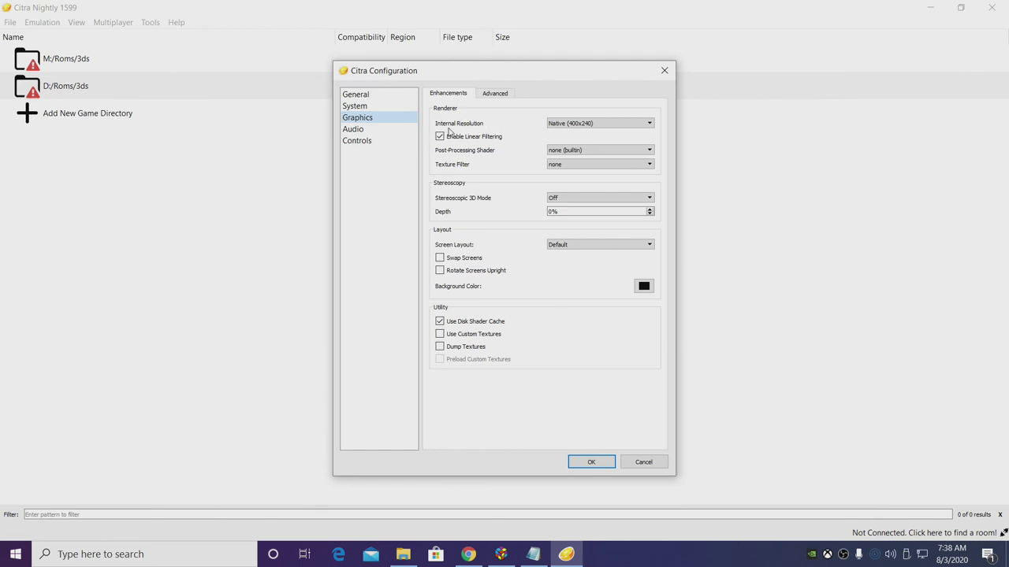
{"action": "left_click", "coordinate": [598, 127]}
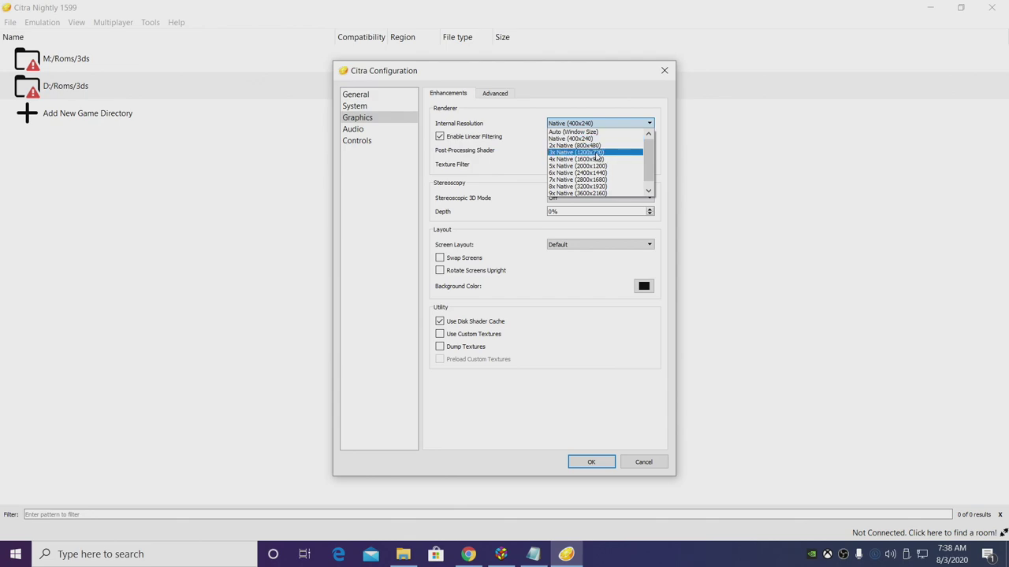
{"action": "left_click", "coordinate": [596, 154]}
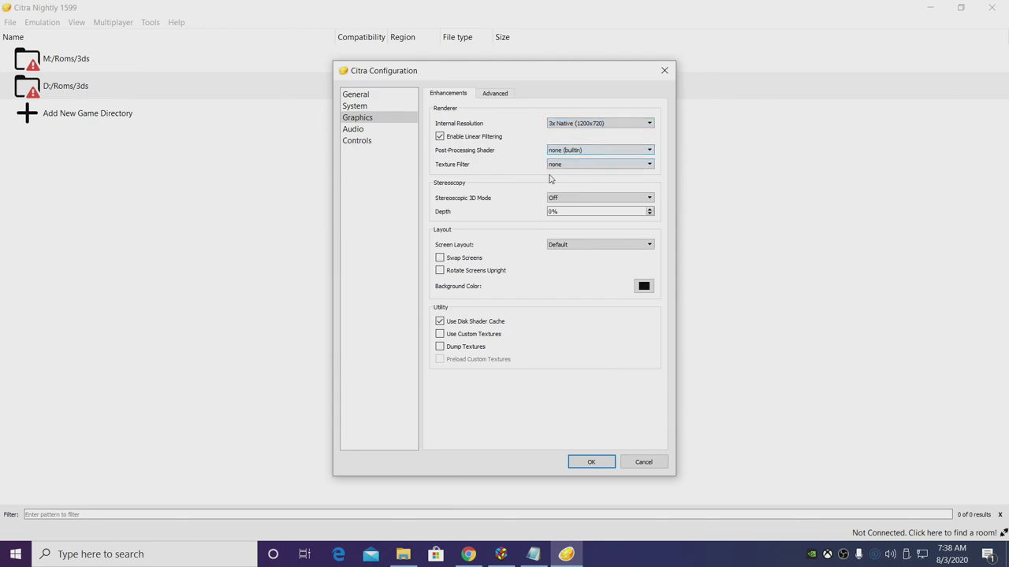
{"action": "left_click", "coordinate": [571, 167]}
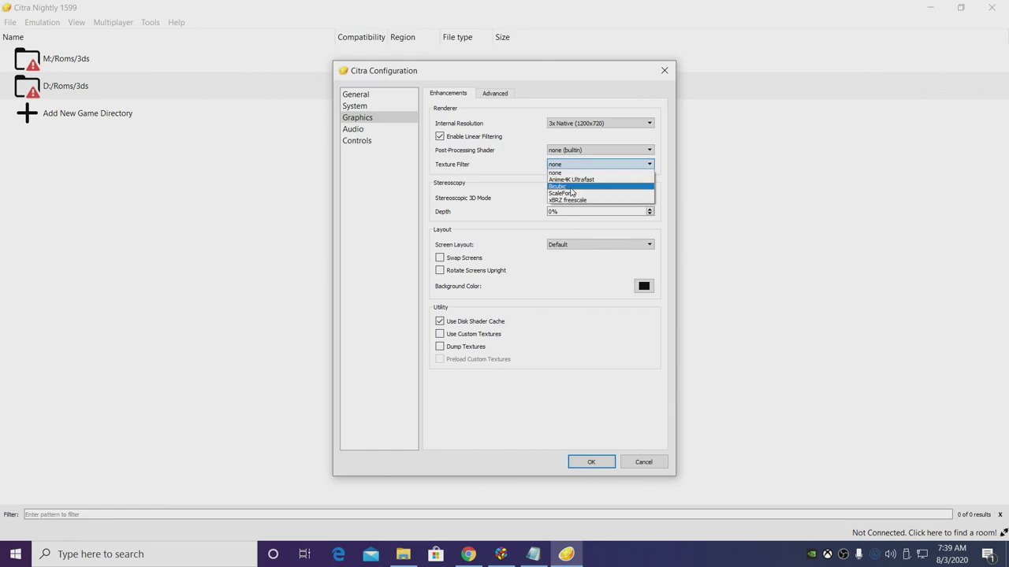
{"action": "left_click", "coordinate": [563, 187]}
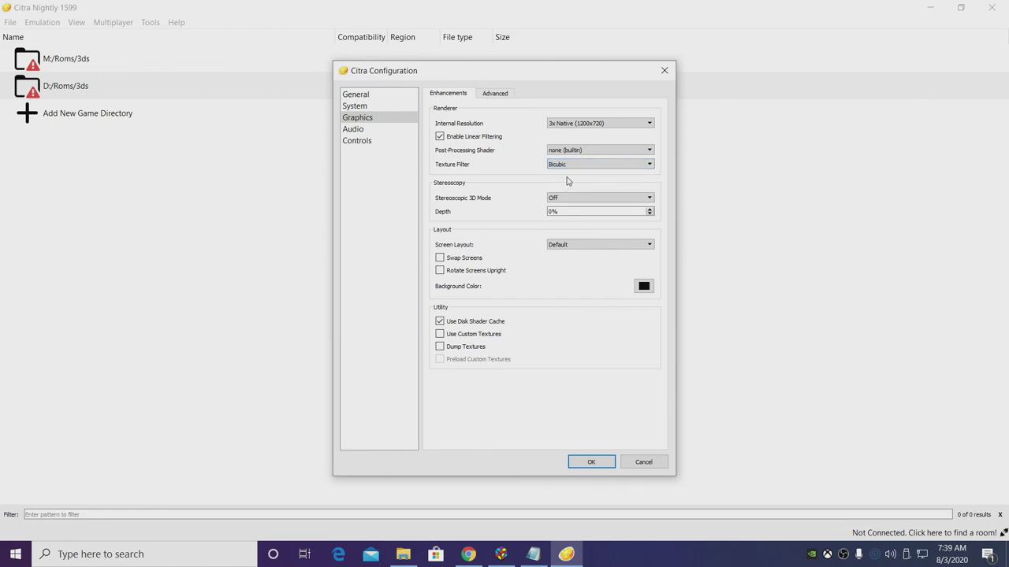
{"action": "left_click", "coordinate": [570, 167]}
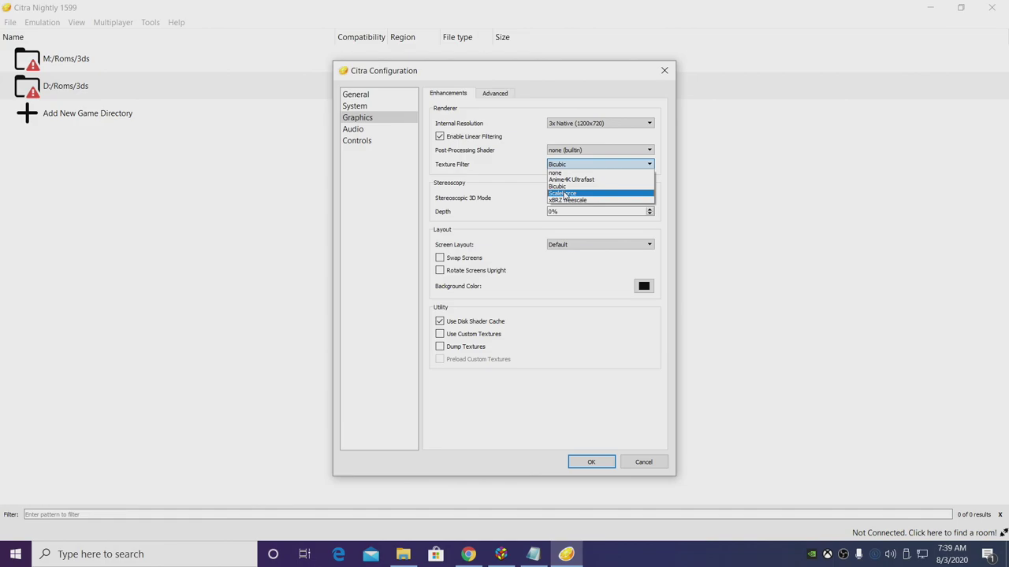
{"action": "left_click", "coordinate": [562, 188]}
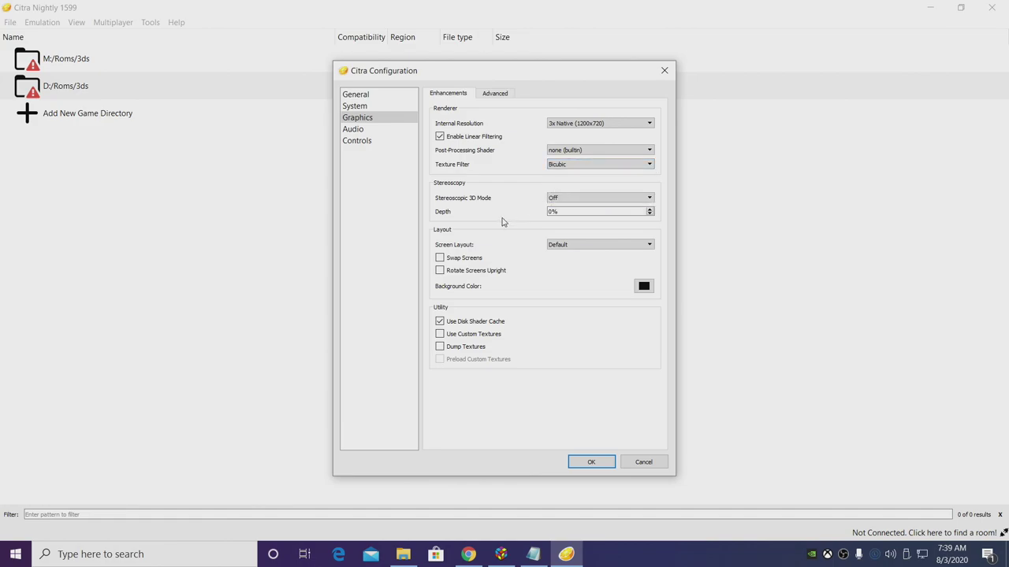
Step: Set the screen layout to Large Screen
{"action": "left_click", "coordinate": [585, 246]}
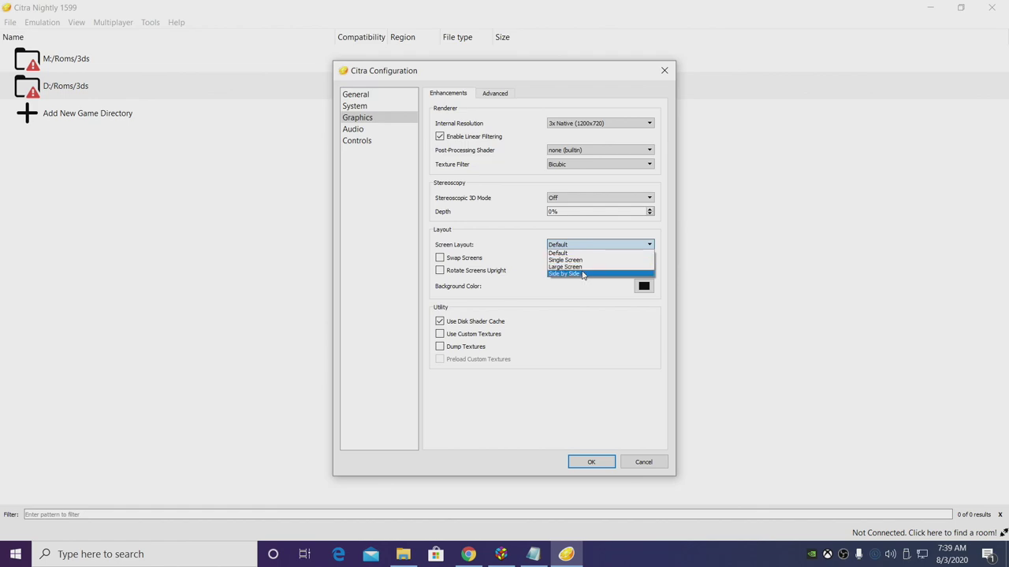
{"action": "left_click", "coordinate": [581, 267]}
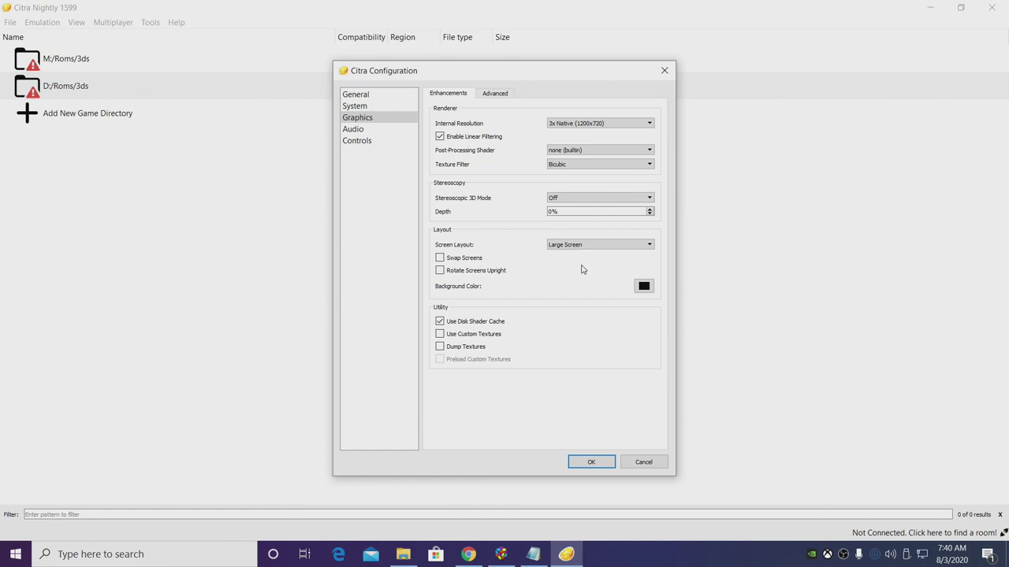
{"action": "left_click", "coordinate": [590, 249]}
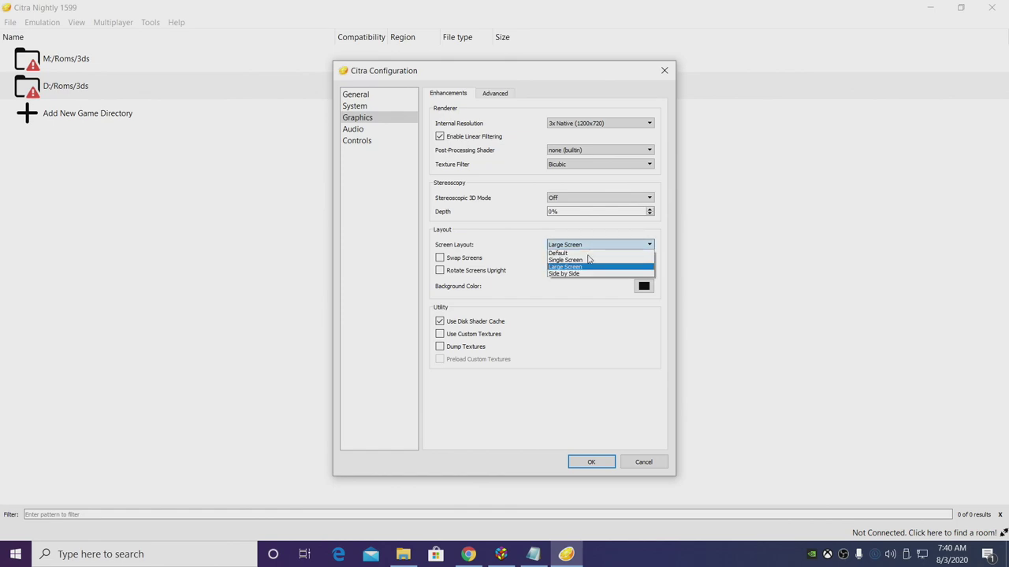
{"action": "left_click", "coordinate": [565, 266]}
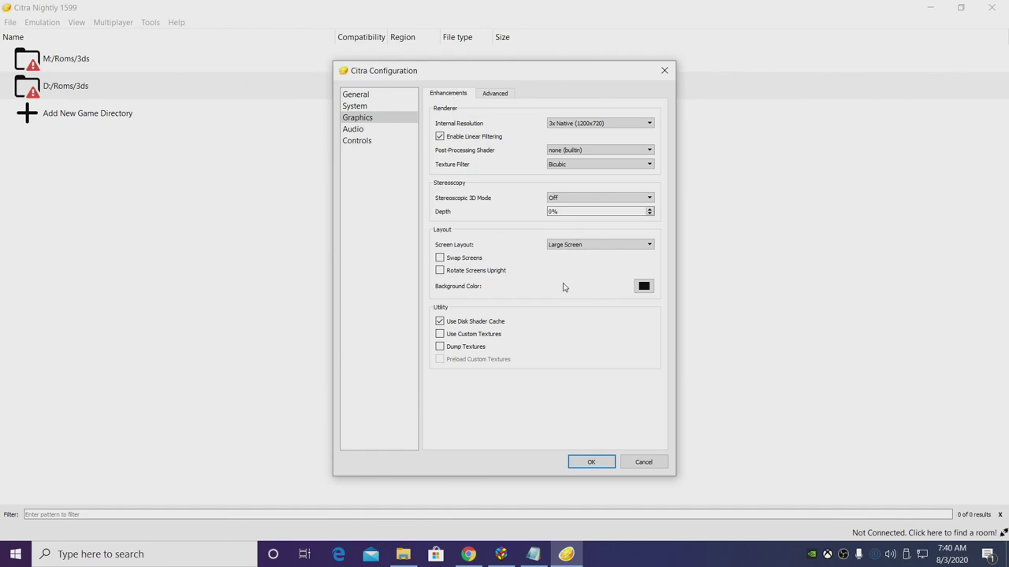
Step: Review the advanced graphics options and the audio, controls and general settings
{"action": "left_click", "coordinate": [492, 96]}
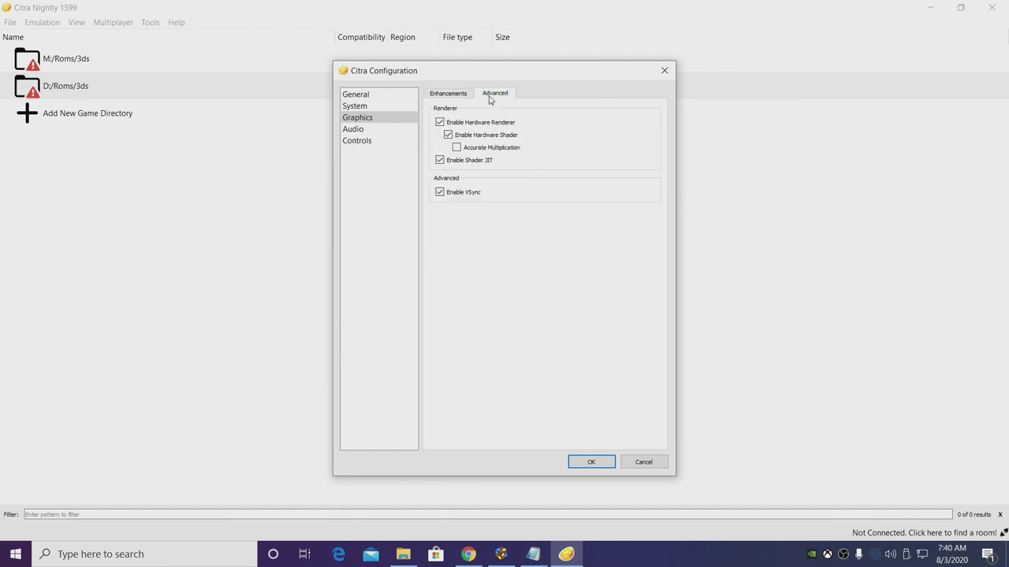
{"action": "mouse_move", "coordinate": [508, 125]}
{"action": "left_click", "coordinate": [353, 129]}
{"action": "left_click", "coordinate": [364, 142]}
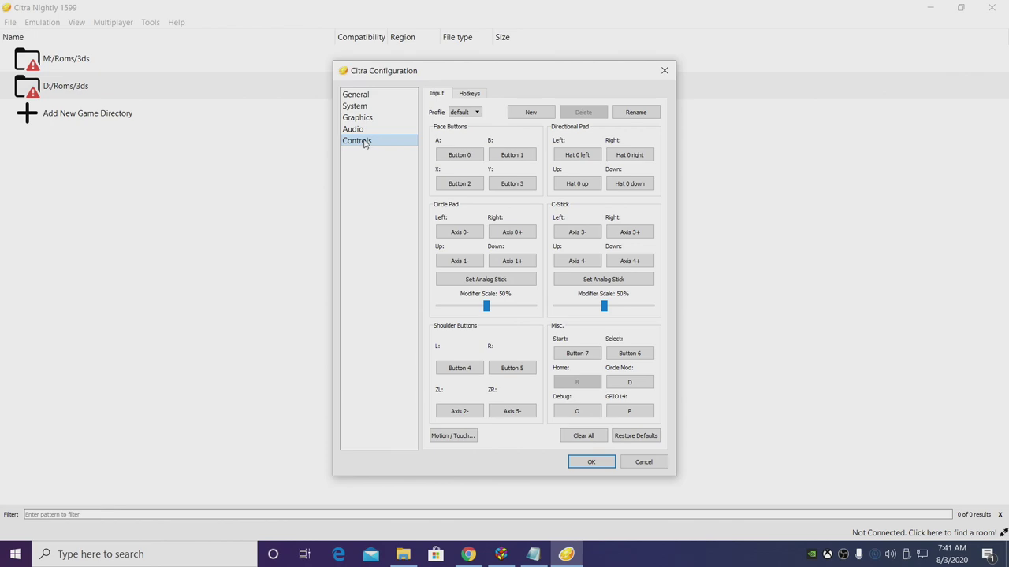
{"action": "left_click", "coordinate": [367, 94]}
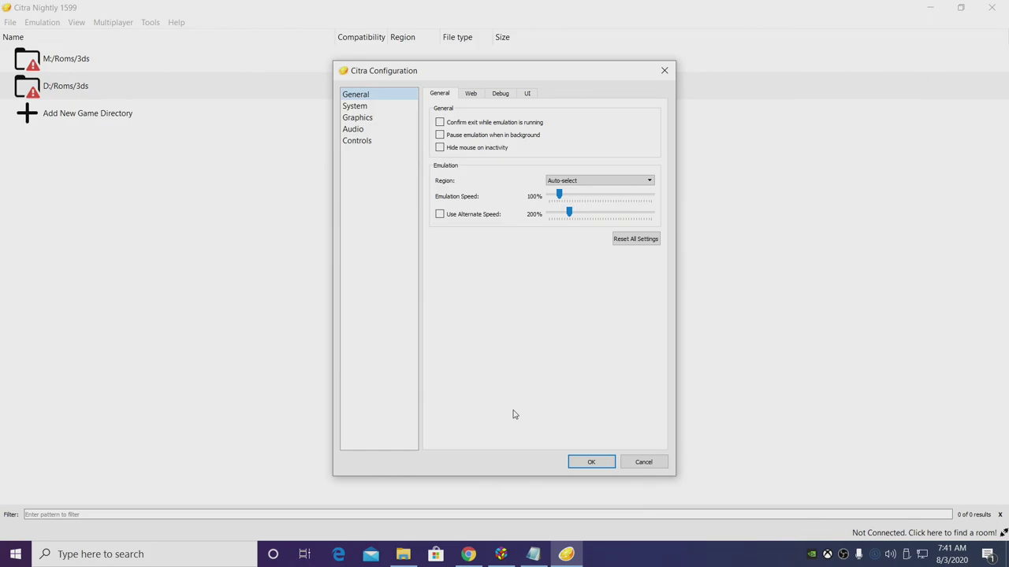
Step: Save the emulator configuration and close Citra
{"action": "left_click", "coordinate": [604, 462]}
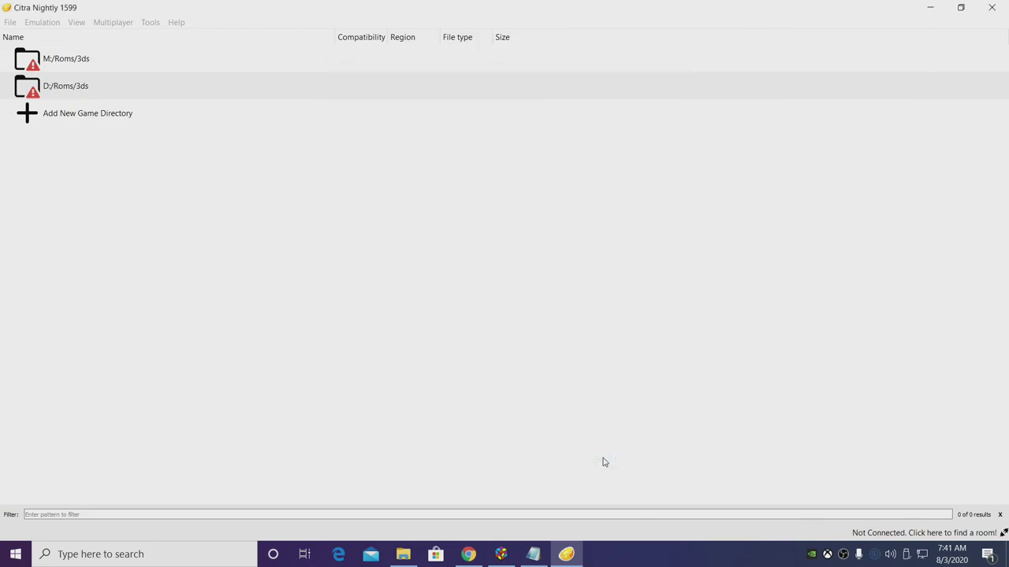
{"action": "left_click", "coordinate": [993, 7]}
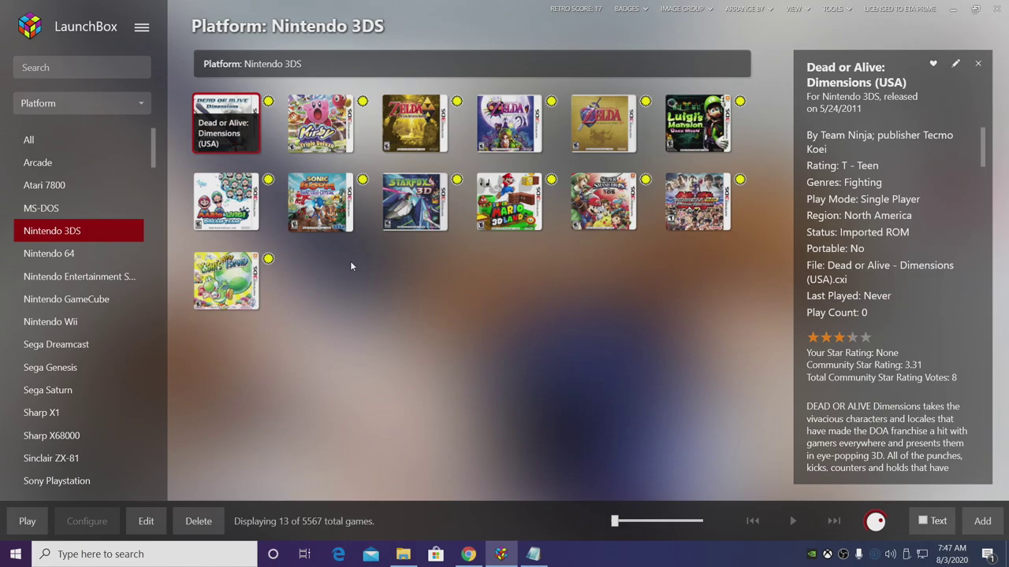
Step: Launch Dead or Alive: Dimensions from the Nintendo 3DS library in LaunchBox and leave full-screen mode
{"action": "mouse_move", "coordinate": [245, 147]}
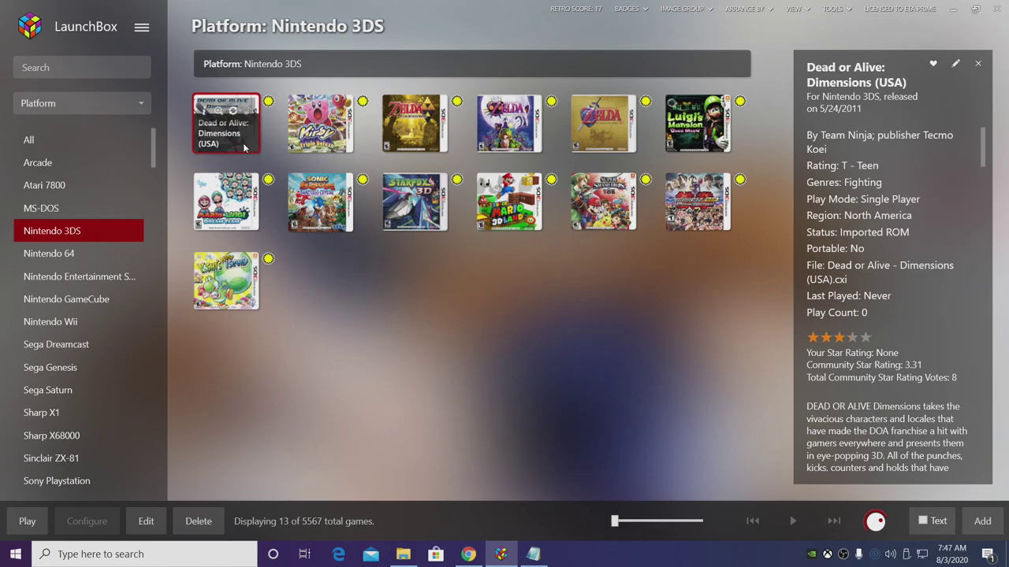
{"action": "double_click", "coordinate": [245, 147]}
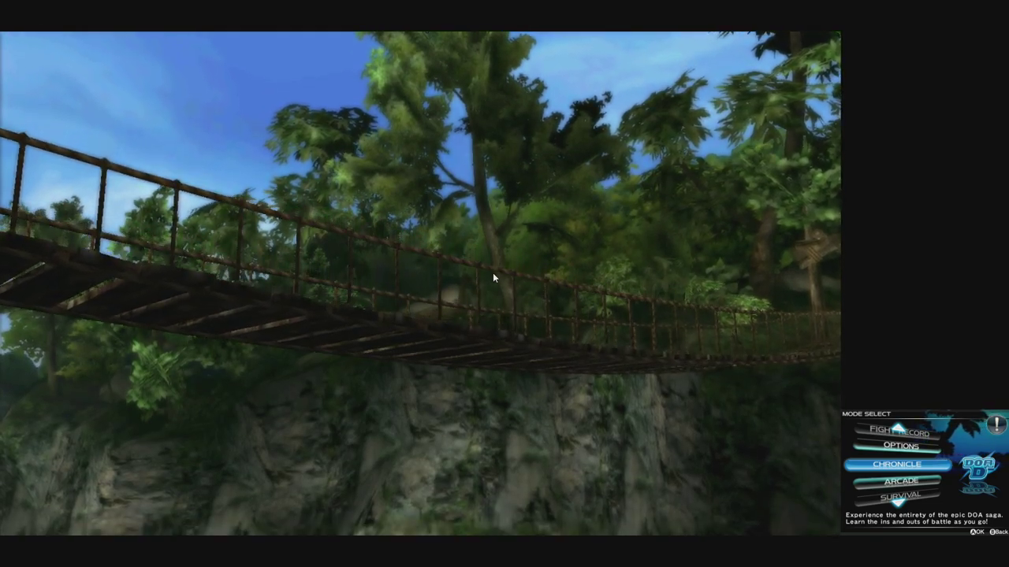
{"action": "key", "text": "F11"}
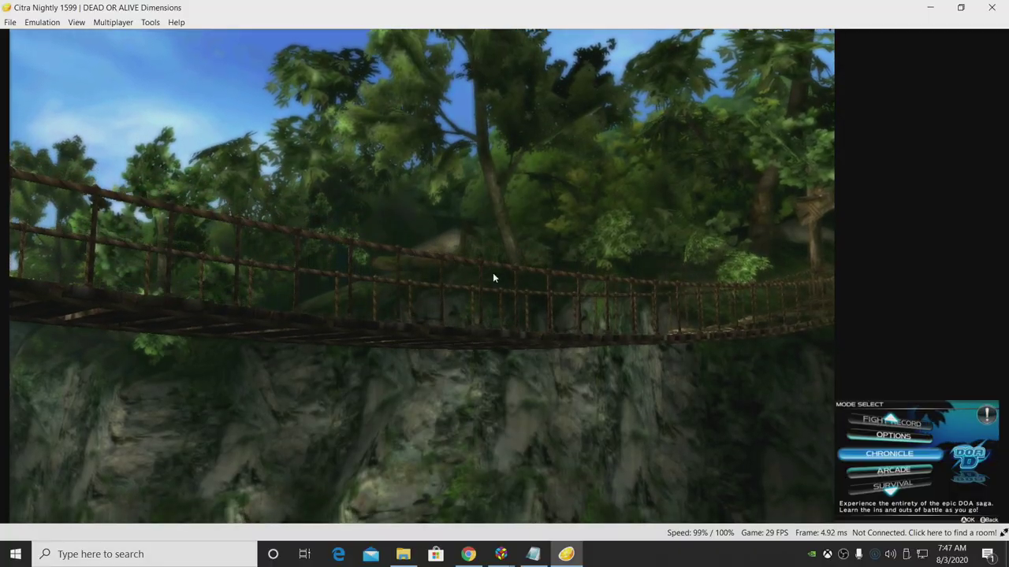
Step: Try the Default and Side by Side screen layouts on the running game
{"action": "left_click", "coordinate": [51, 22]}
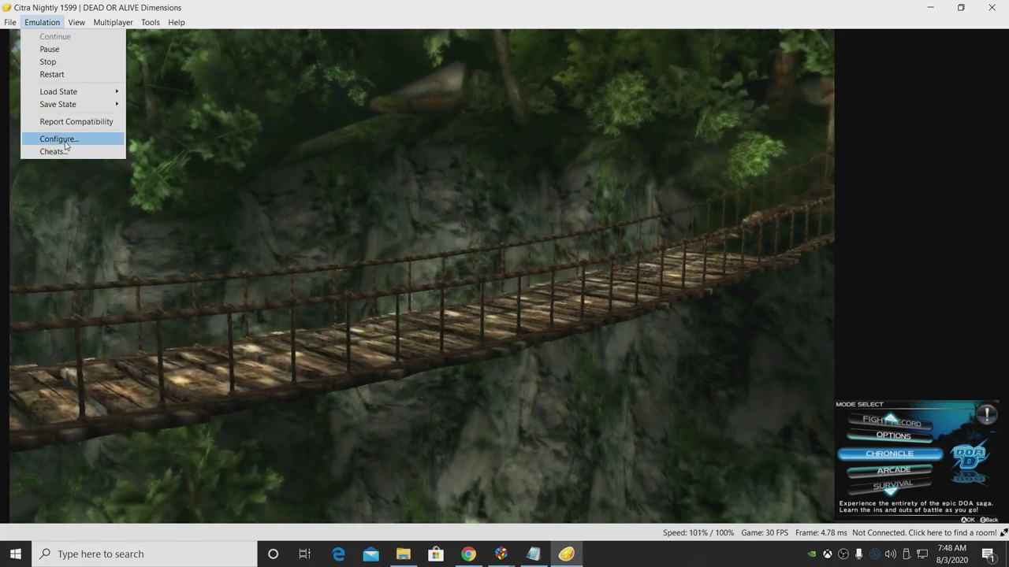
{"action": "mouse_move", "coordinate": [74, 23]}
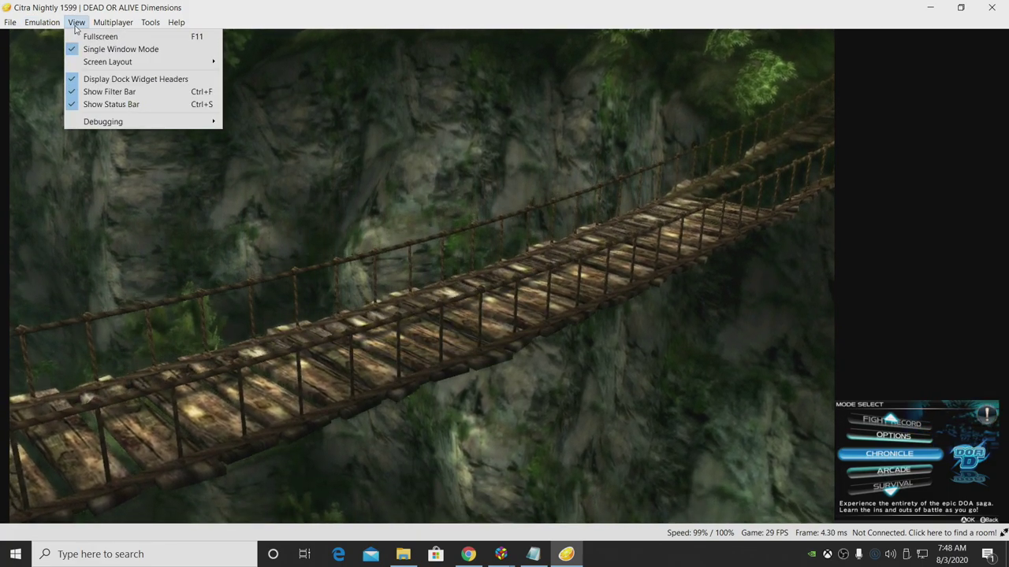
{"action": "mouse_move", "coordinate": [126, 61]}
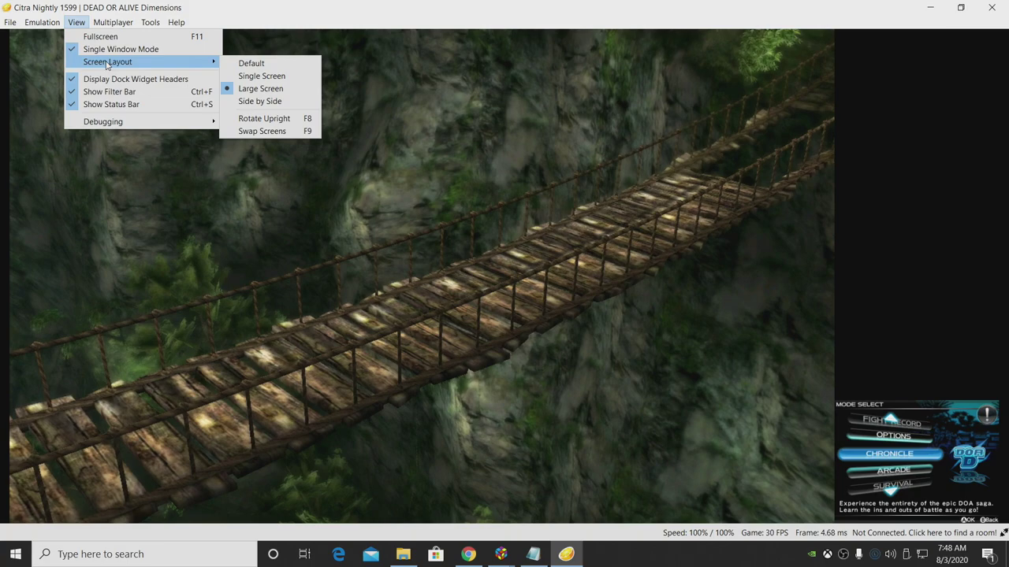
{"action": "left_click", "coordinate": [253, 76]}
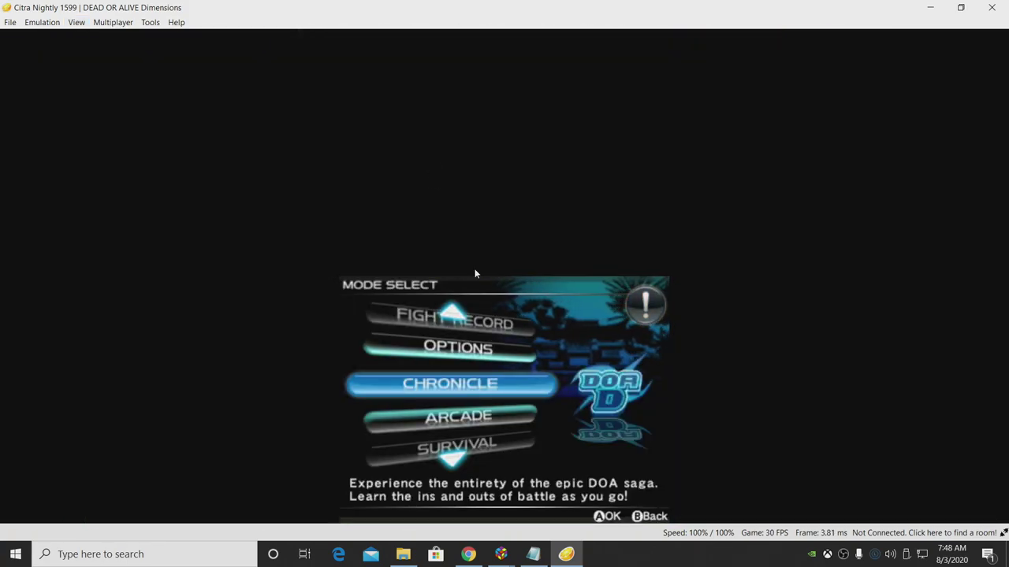
{"action": "left_click", "coordinate": [79, 24]}
{"action": "mouse_move", "coordinate": [157, 62]}
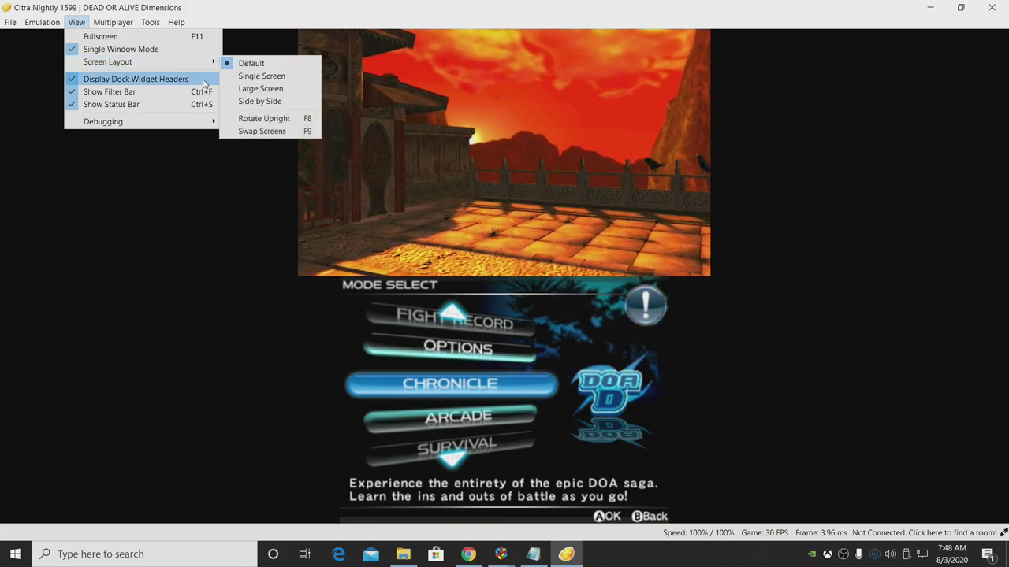
{"action": "left_click", "coordinate": [268, 101]}
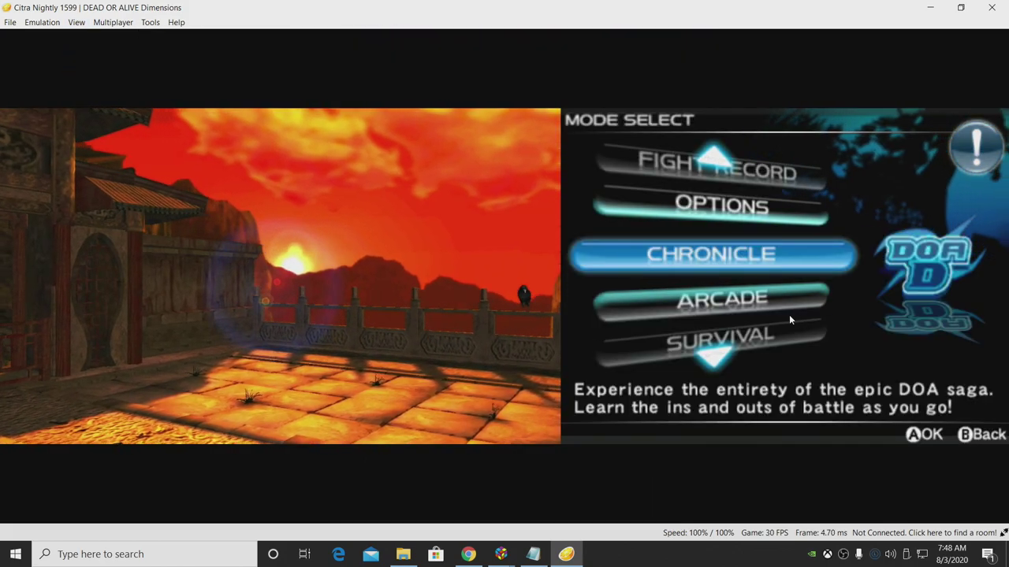
Step: Set the screen layout to Single Screen and swap the screens to show the lower one
{"action": "left_click", "coordinate": [77, 22]}
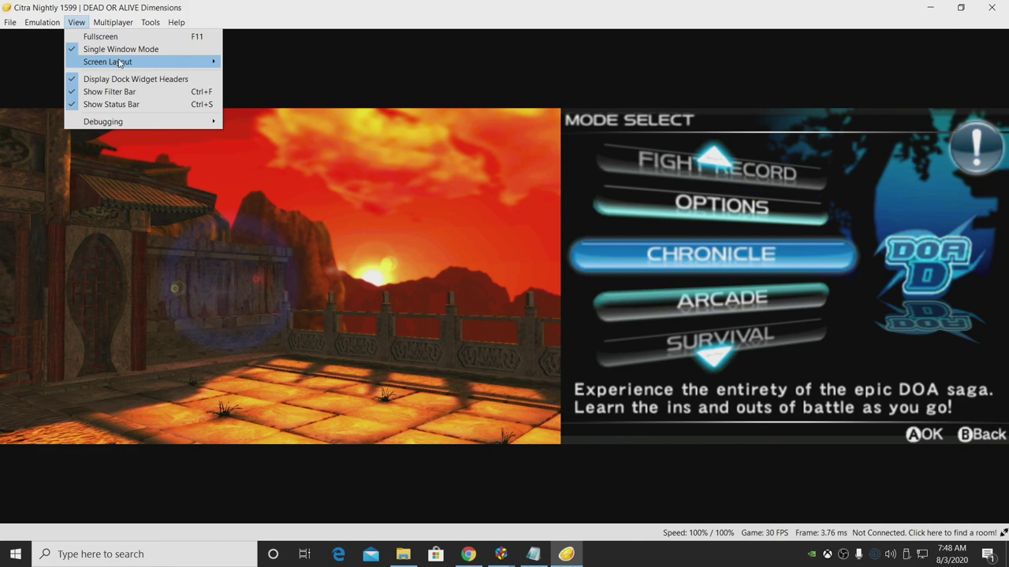
{"action": "mouse_move", "coordinate": [121, 63]}
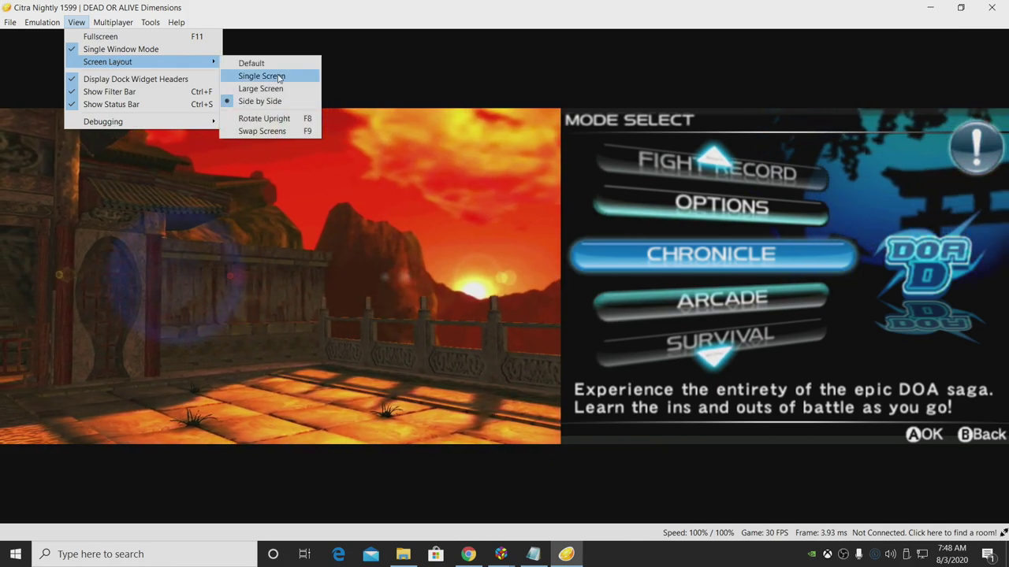
{"action": "left_click", "coordinate": [266, 76]}
{"action": "left_click", "coordinate": [77, 22]}
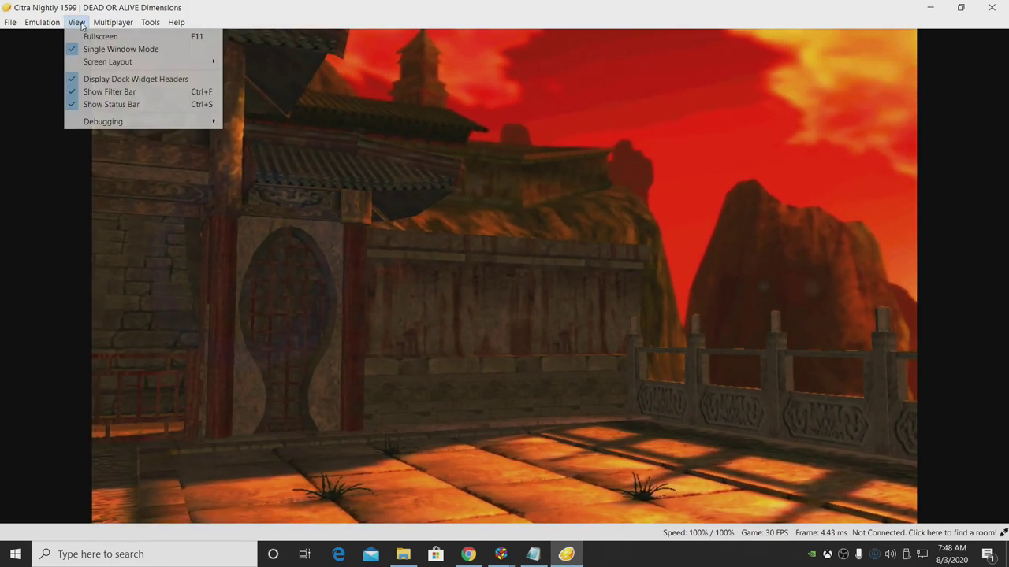
{"action": "mouse_move", "coordinate": [118, 62]}
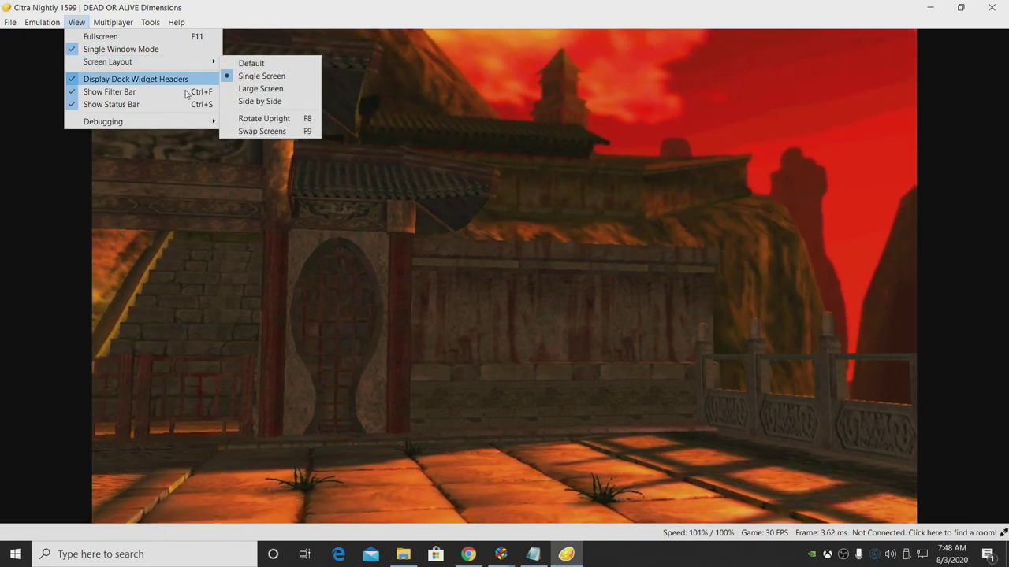
{"action": "left_click", "coordinate": [266, 130]}
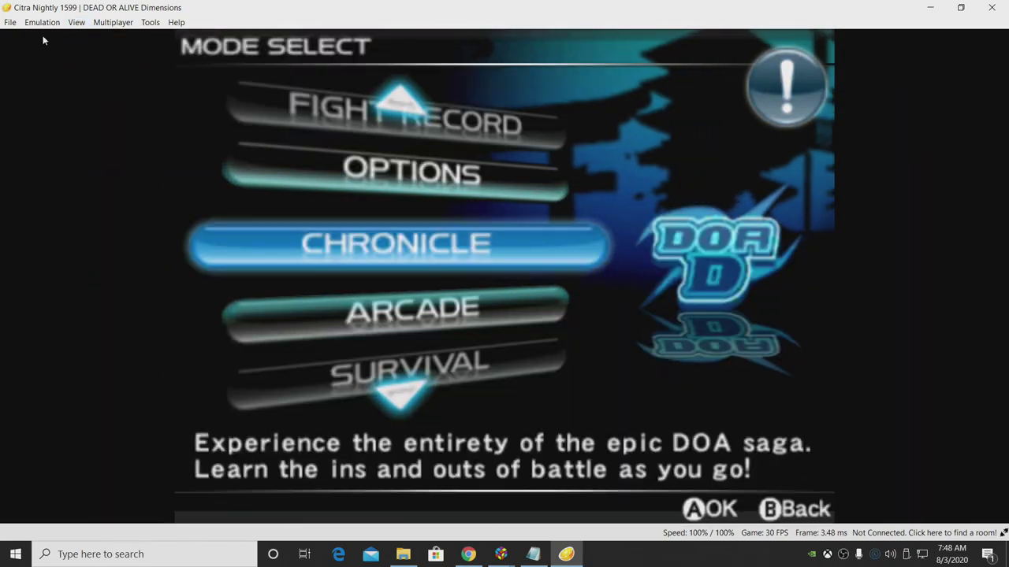
Step: Turn off Swap Screens and set the screen layout to Large Screen
{"action": "left_click", "coordinate": [76, 22]}
{"action": "mouse_move", "coordinate": [118, 62]}
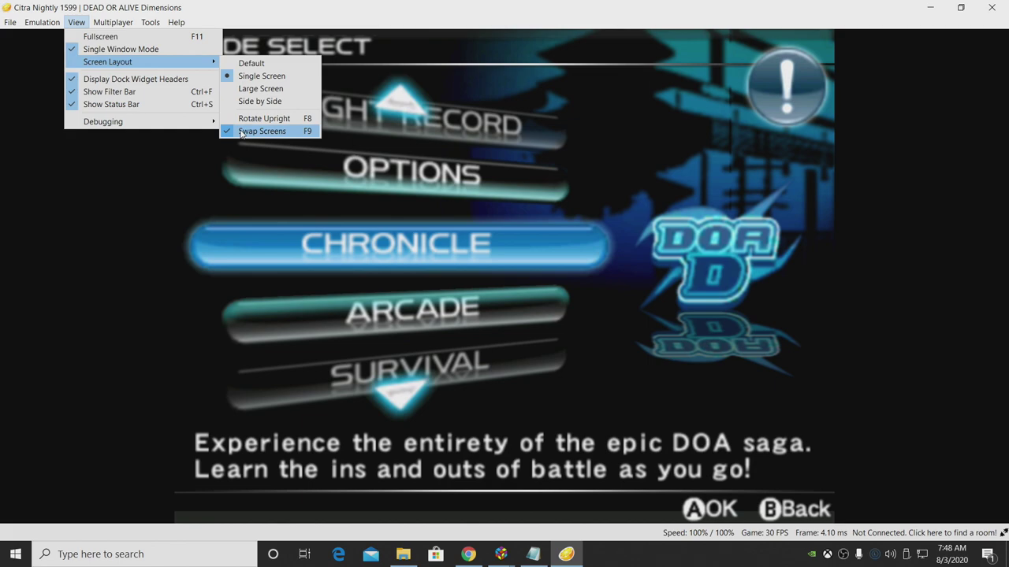
{"action": "left_click", "coordinate": [245, 132]}
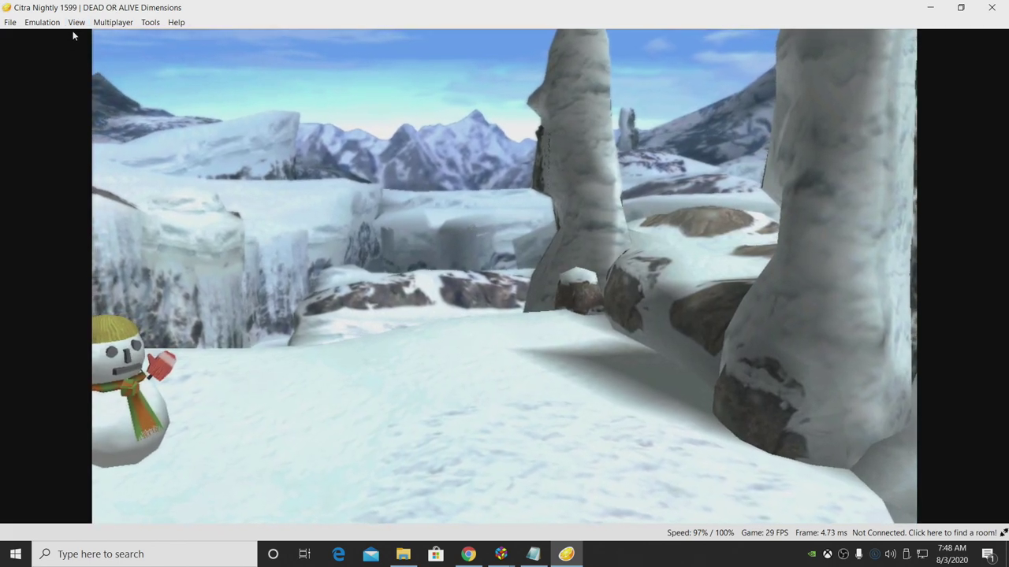
{"action": "left_click", "coordinate": [77, 22]}
{"action": "mouse_move", "coordinate": [110, 61]}
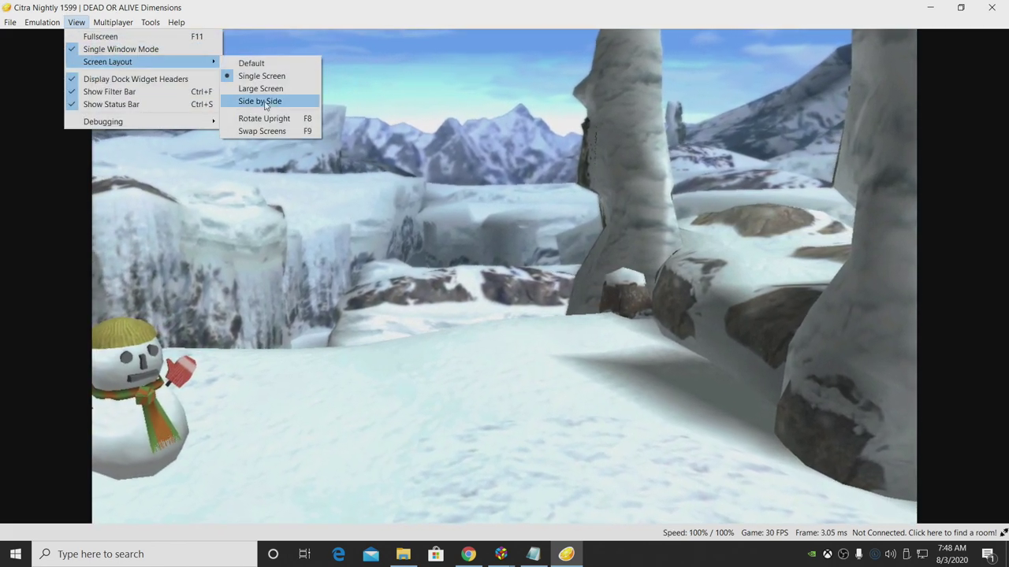
{"action": "left_click", "coordinate": [271, 90]}
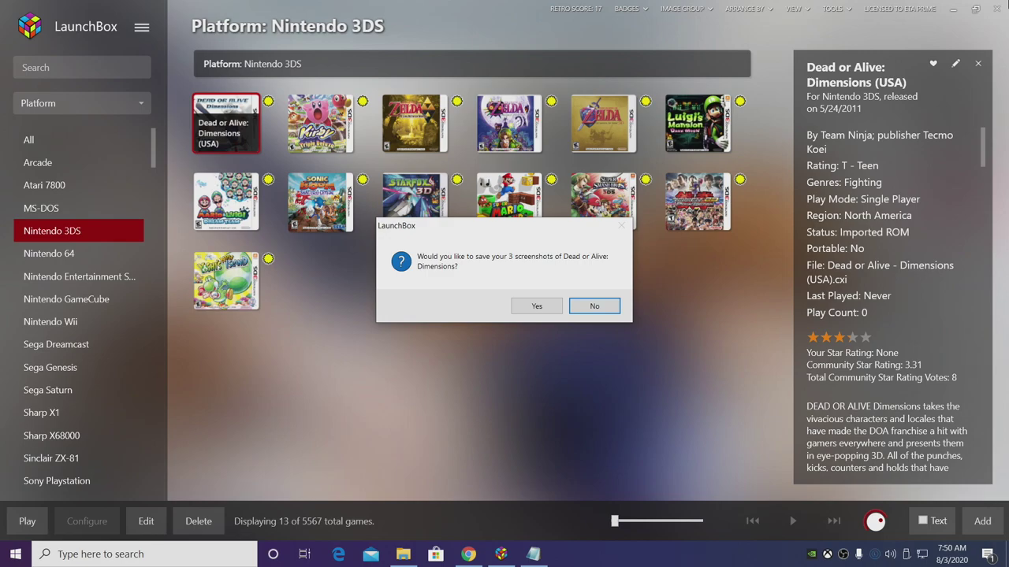
Step: Decline saving the Dead or Alive: Dimensions screenshots and select Super Smash Bros. for Nintendo 3DS in the LaunchBox library
{"action": "left_click", "coordinate": [597, 307]}
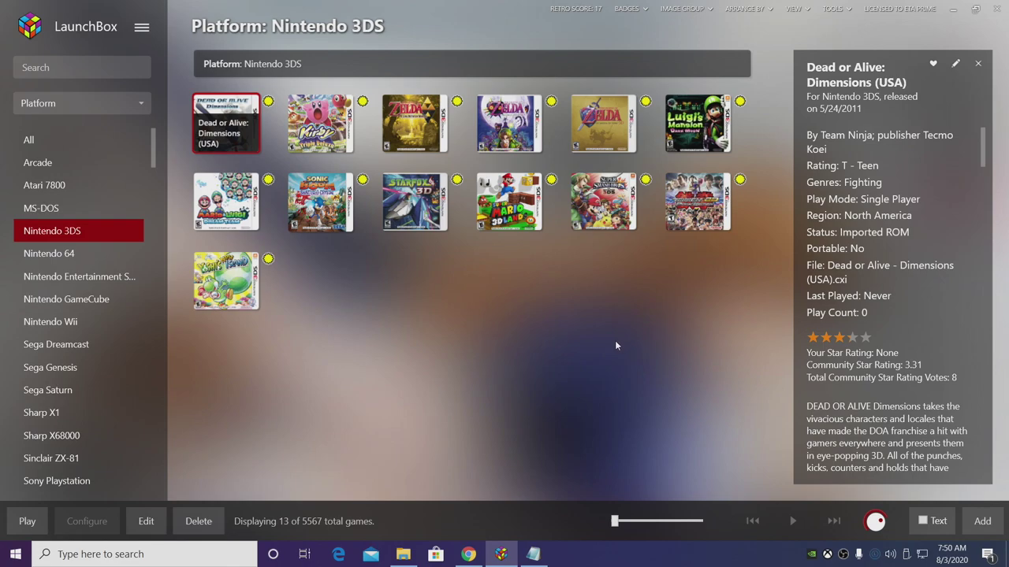
{"action": "left_click", "coordinate": [588, 216]}
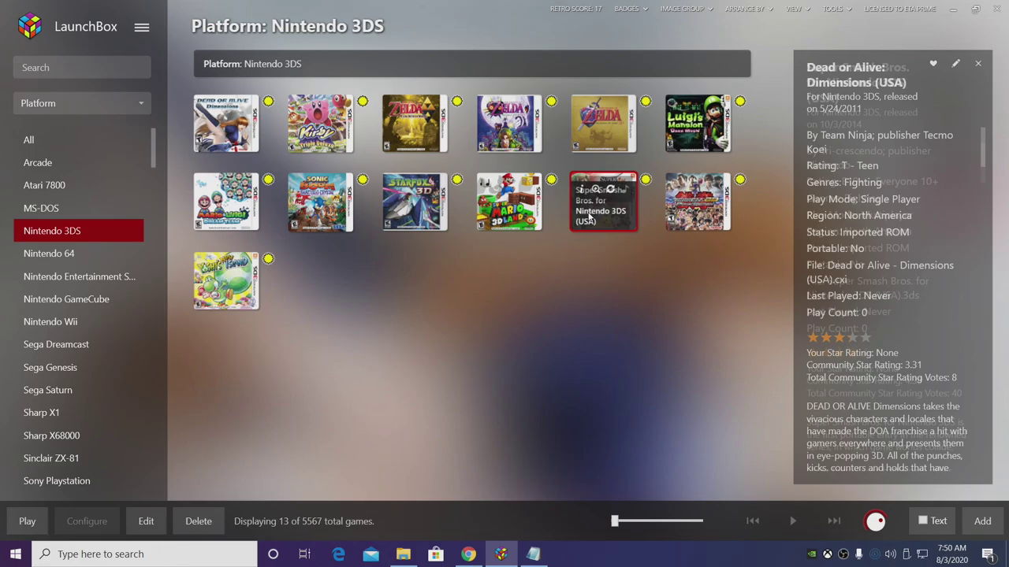